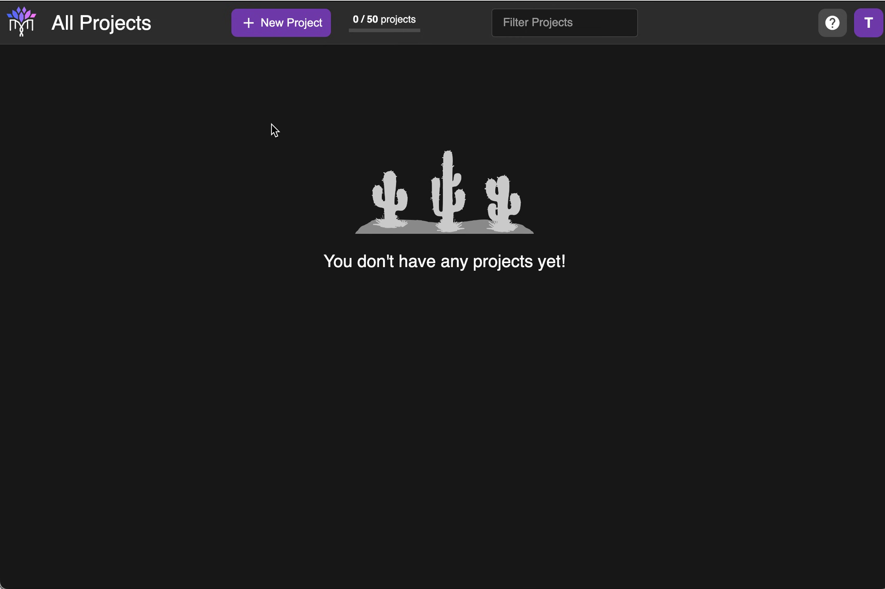
- Create a project named 'Marsha' with a dark blue colour and the Adoptee tag
left_click(285, 24)
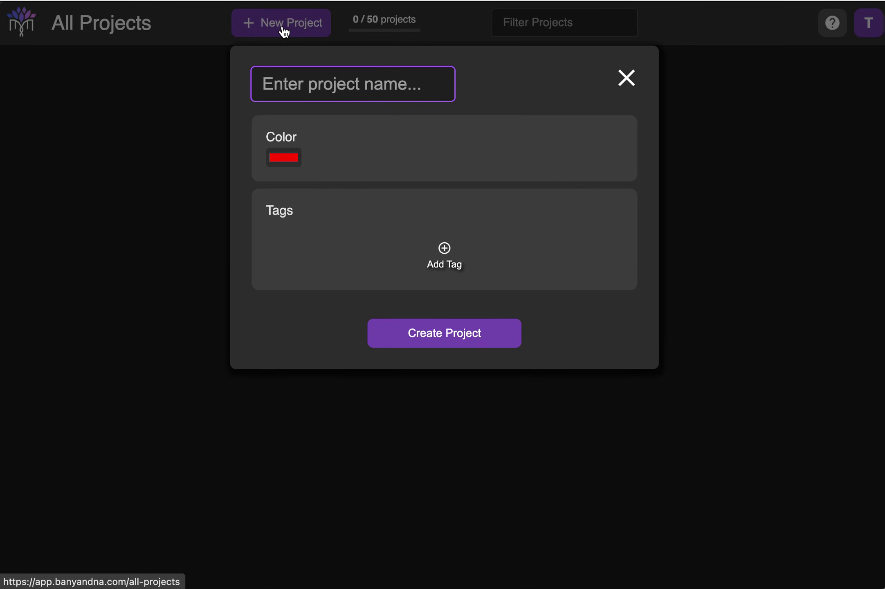
type("Marrs")
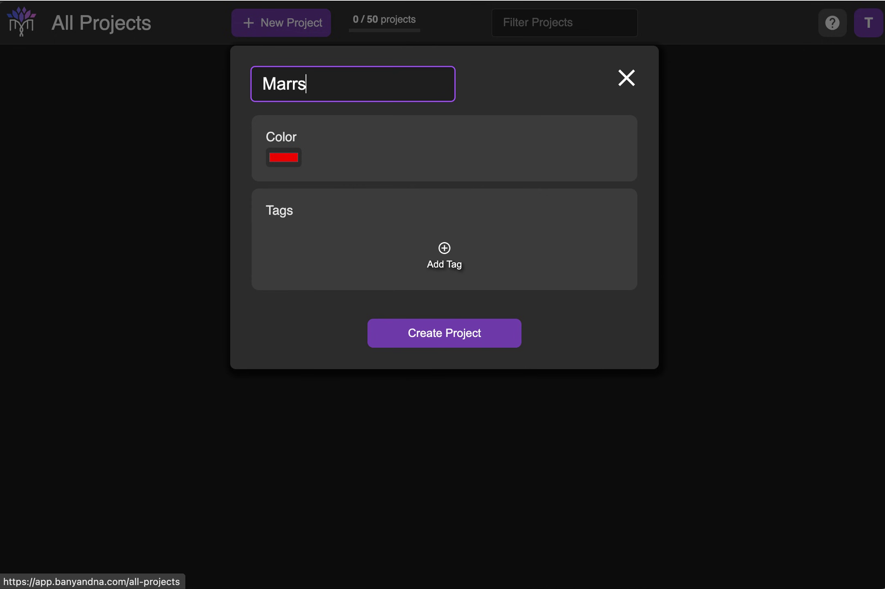
key("BackSpace")
key("BackSpace")
type("sha")
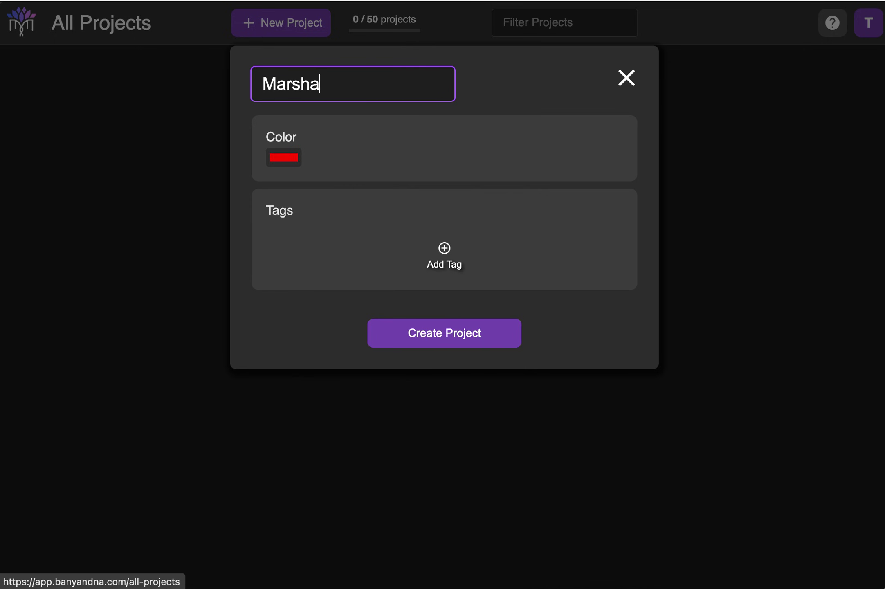
left_click(290, 158)
left_click(357, 281)
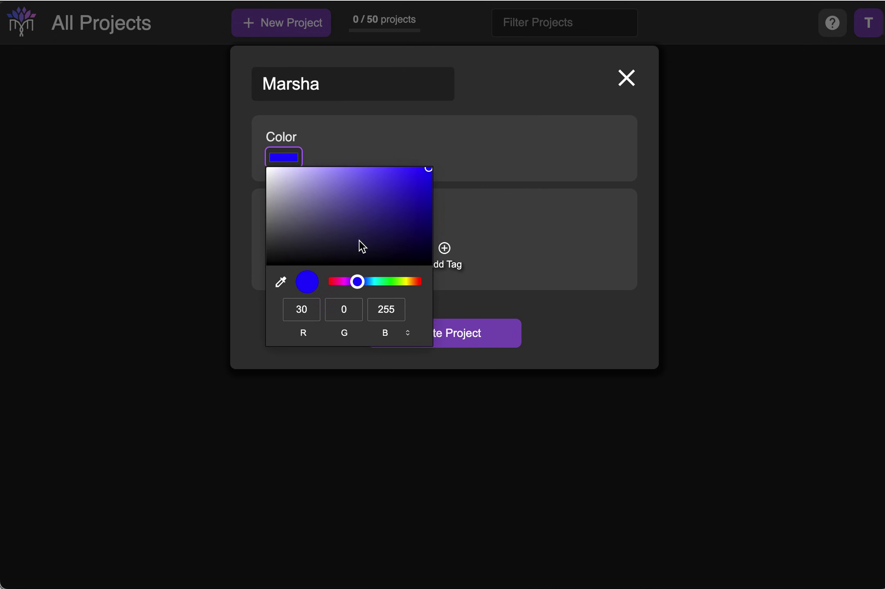
left_click(355, 225)
left_click(473, 206)
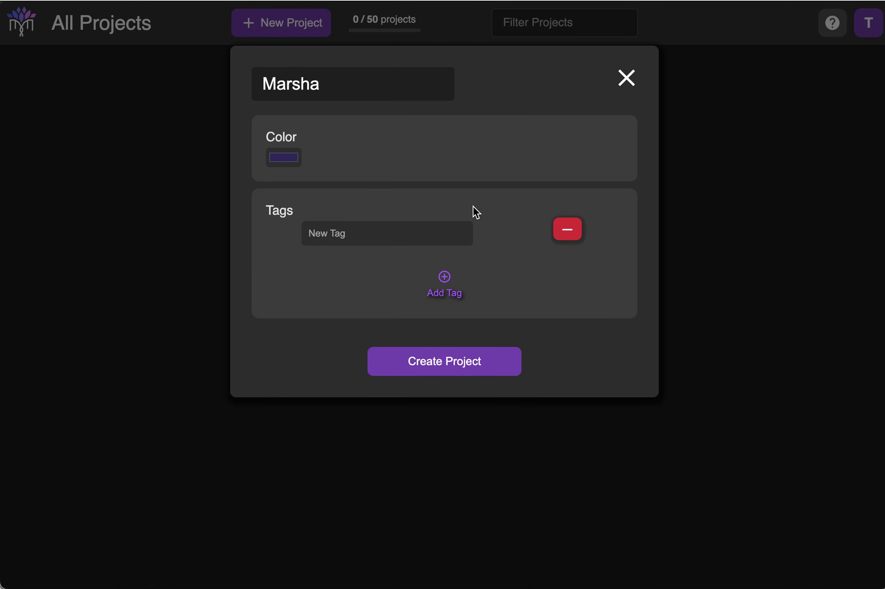
left_click(345, 234)
type("Ad")
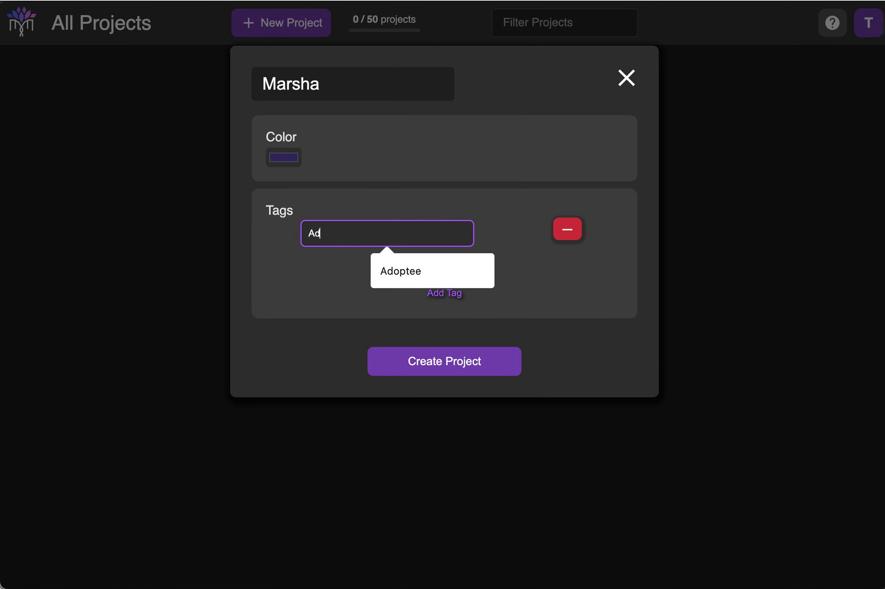
left_click(393, 264)
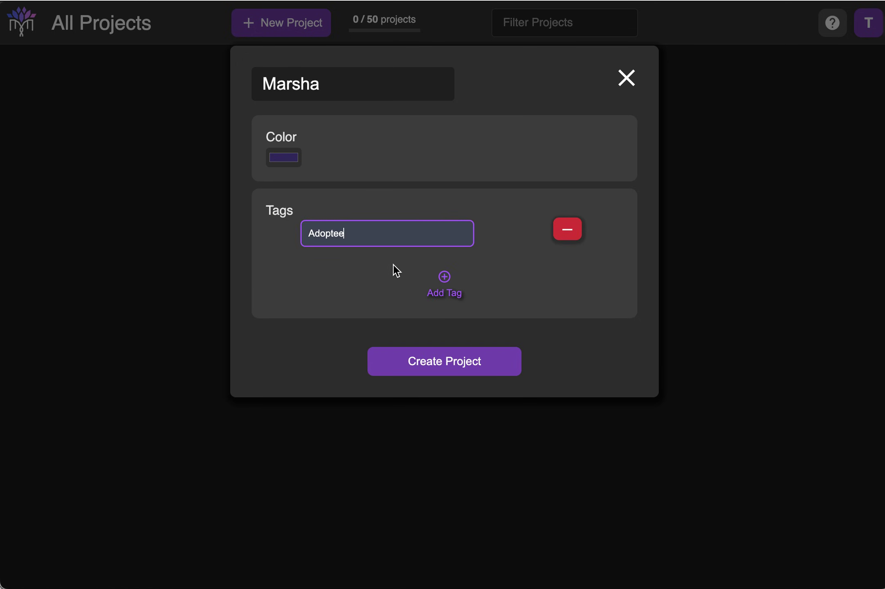
left_click(442, 366)
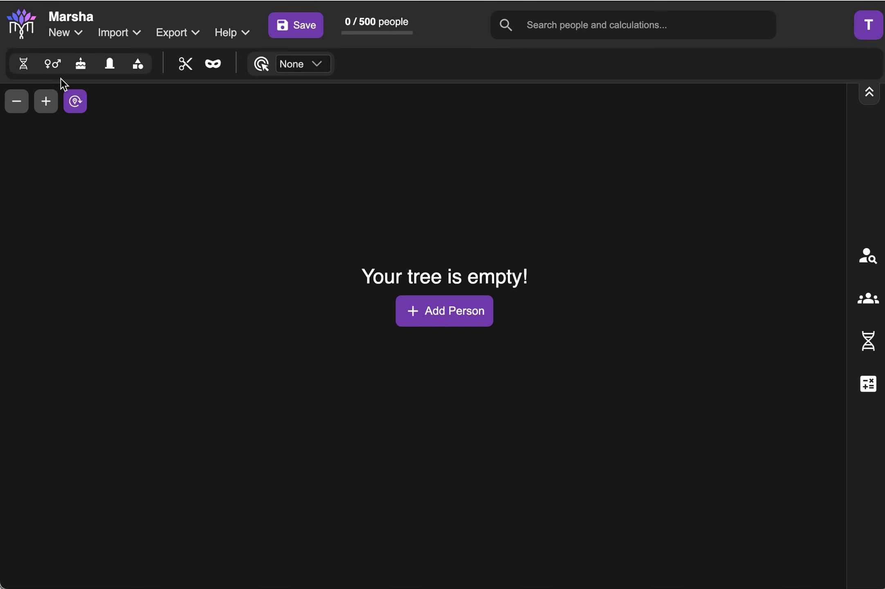
- Return to All Projects and reopen the Marsha project's empty tree editor
left_click(27, 30)
left_click(116, 33)
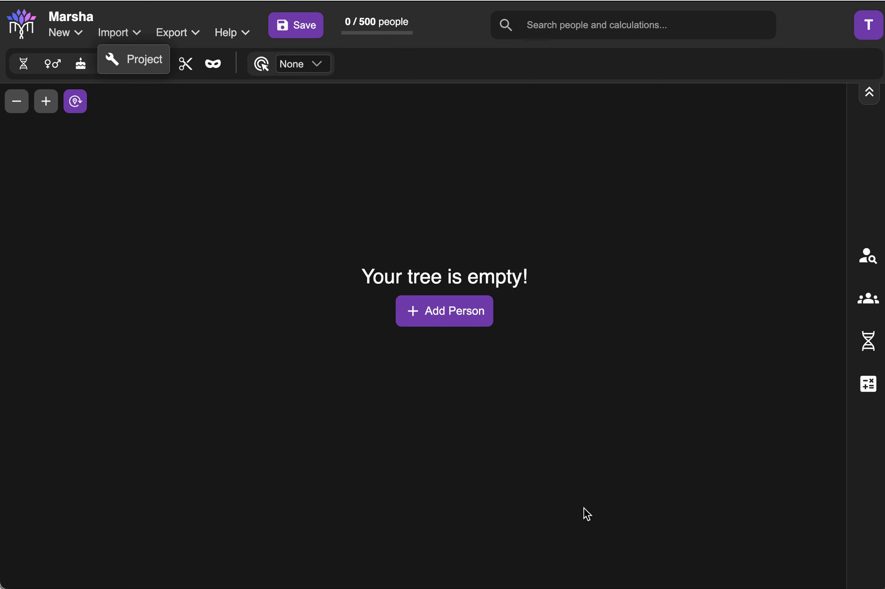
- Add the first person to the tree and rename Person 1 to Freddy
left_click(447, 318)
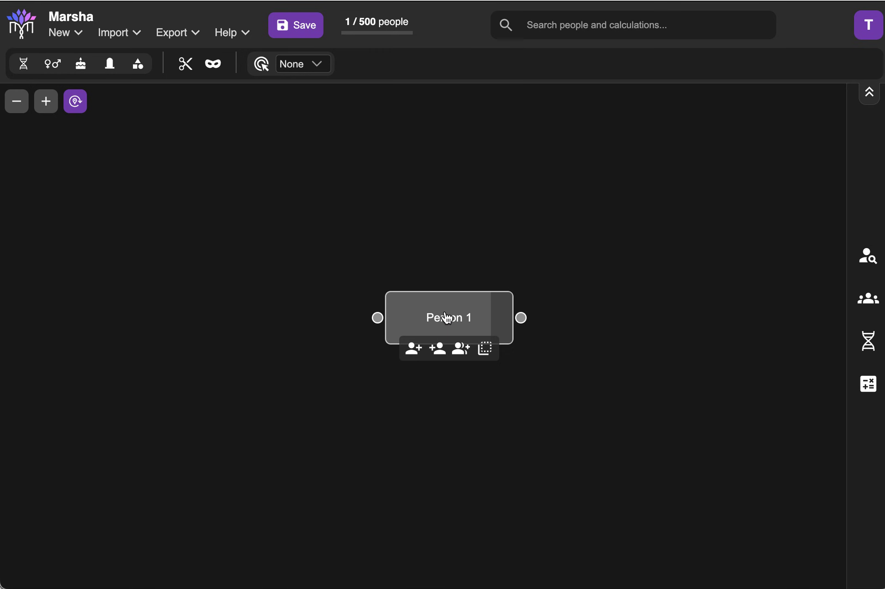
double_click(445, 313)
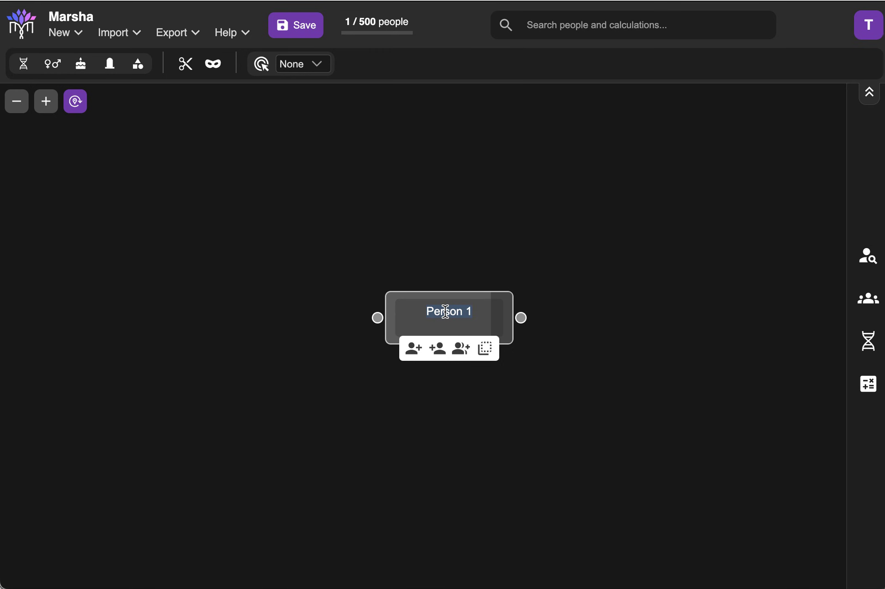
type("Freddy")
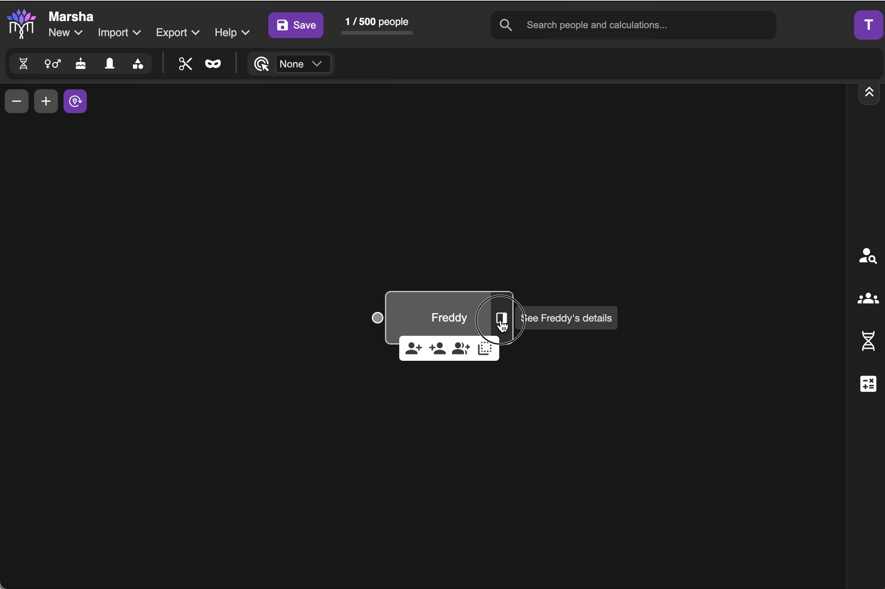
left_click(502, 323)
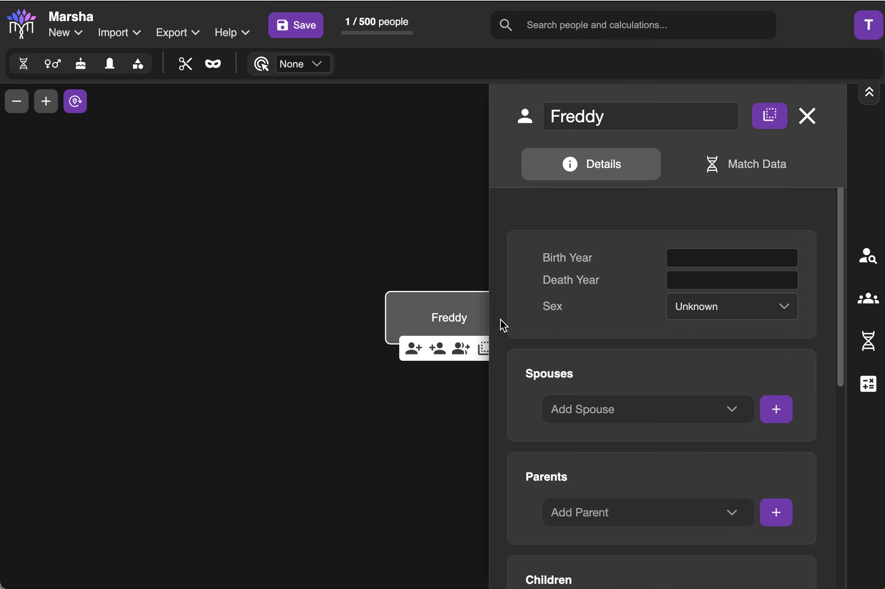
left_click(655, 118)
type("Jack")
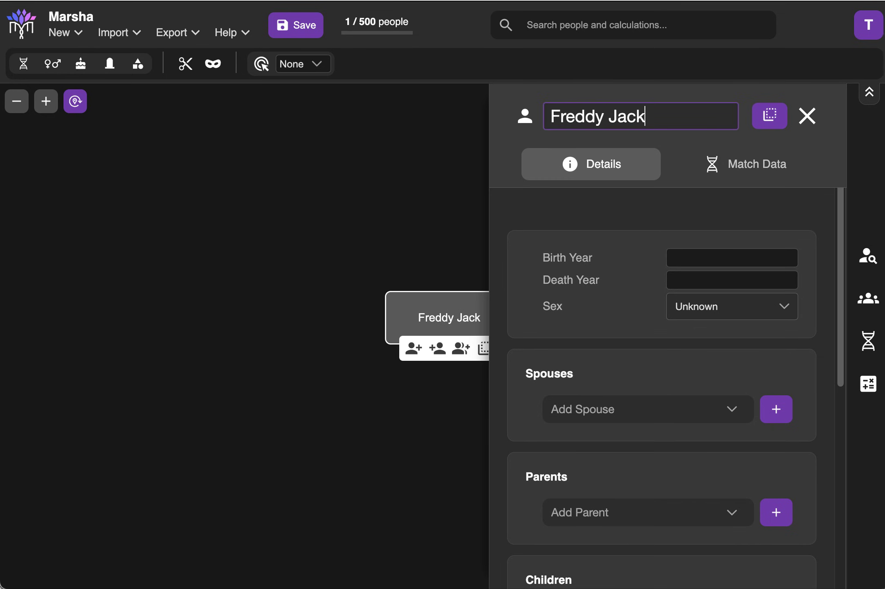
type("son")
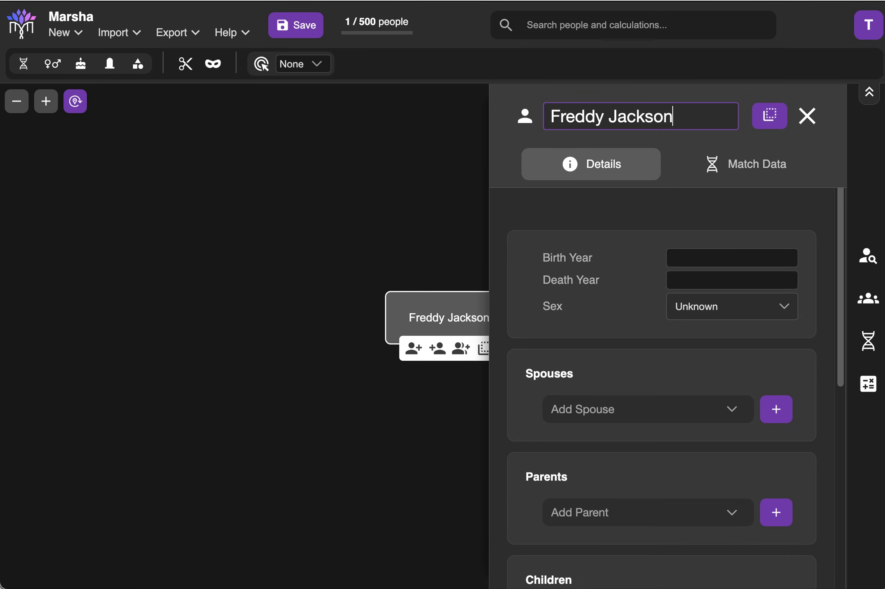
left_click(694, 255)
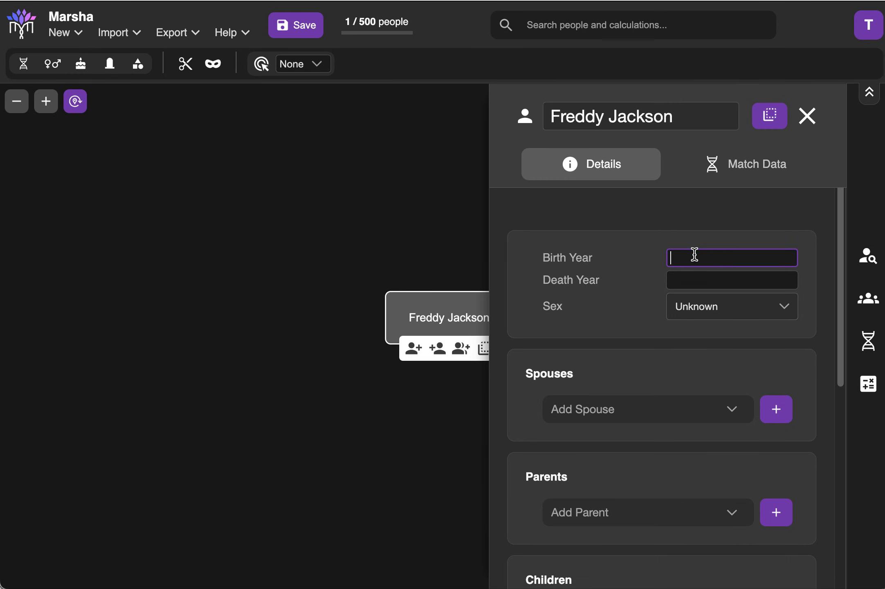
type("1950")
key("Tab")
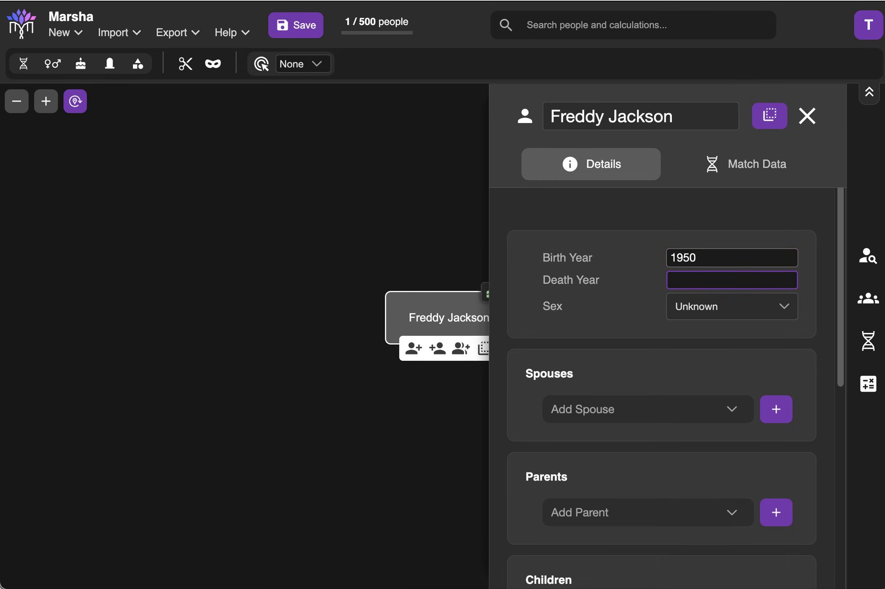
type("2020")
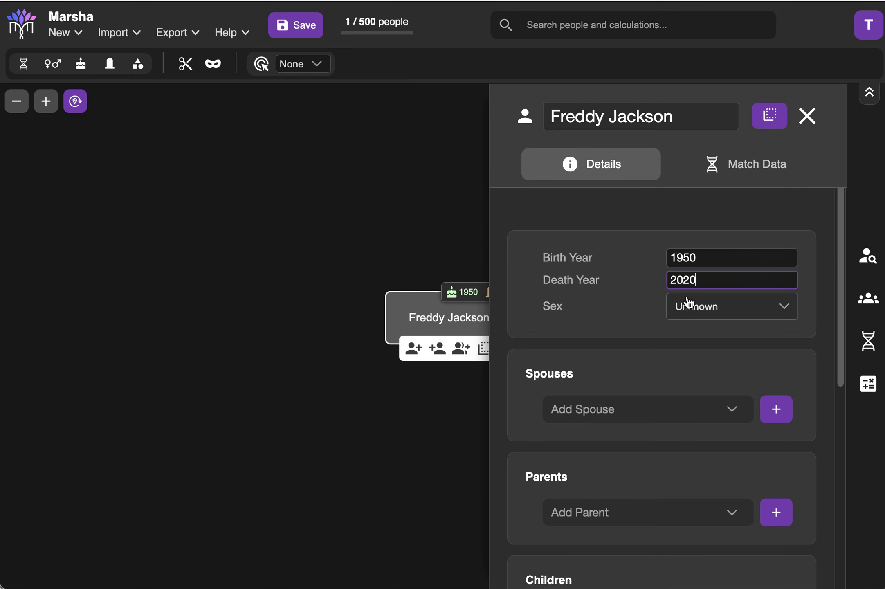
left_click(698, 315)
left_click(693, 338)
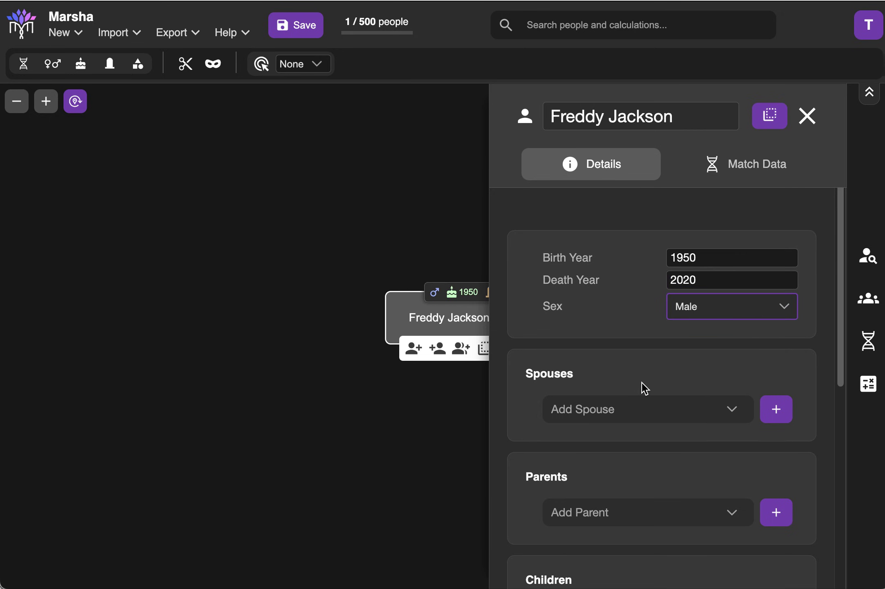
scroll(640, 383, "down", 5)
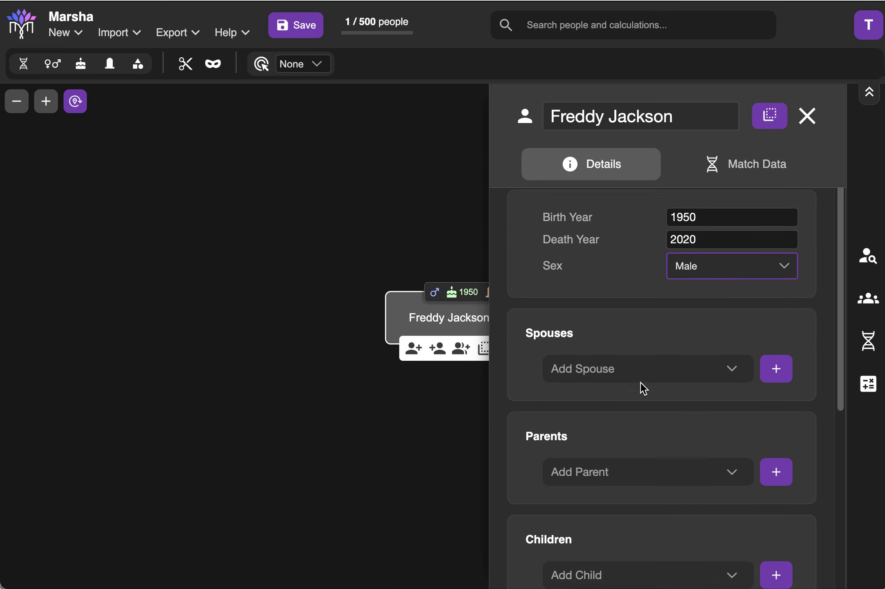
scroll(642, 387, "down", 3)
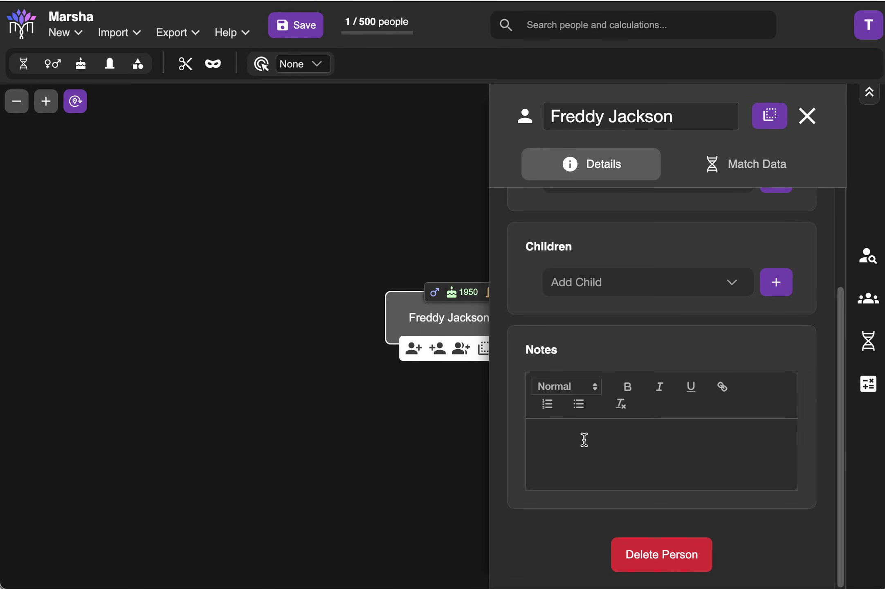
left_click(329, 215)
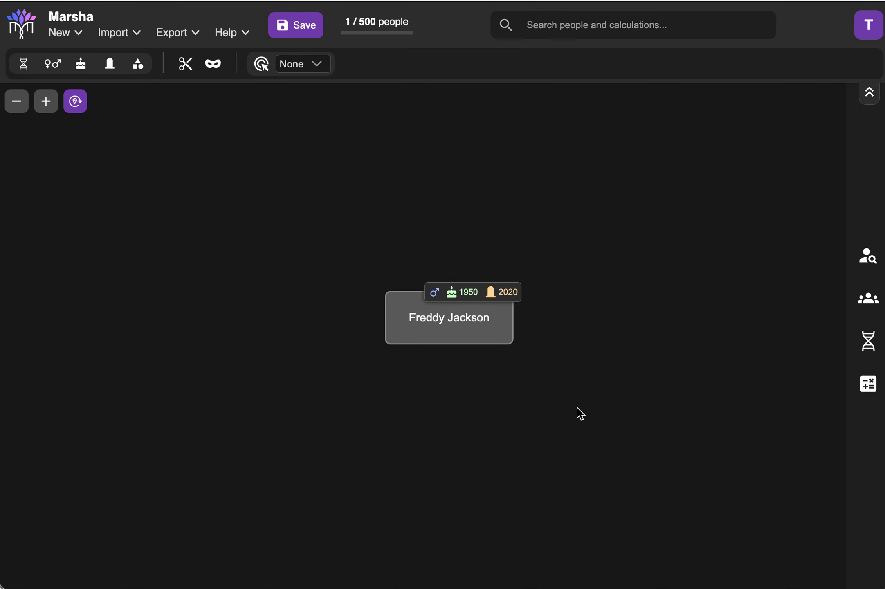
left_click(450, 323)
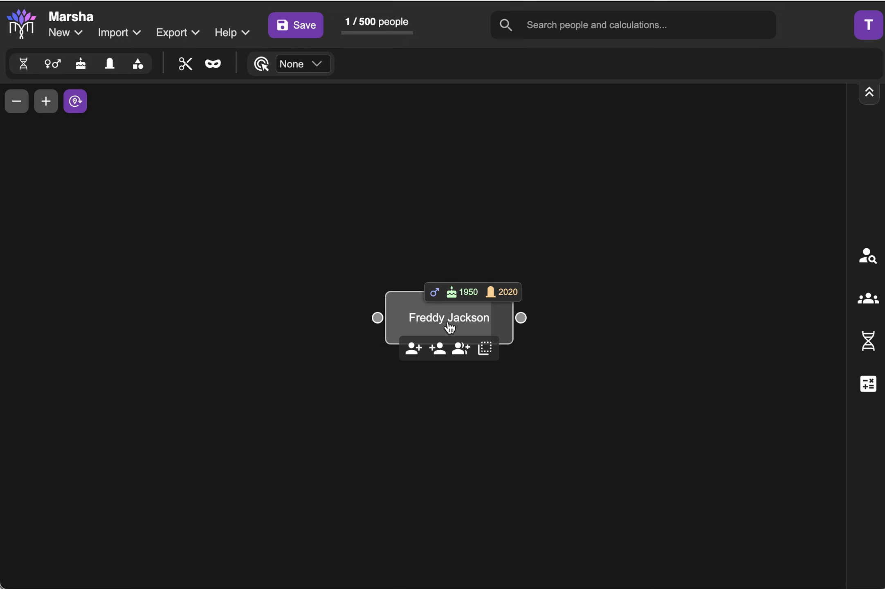
left_click(438, 353)
left_click(627, 324)
left_click(627, 325)
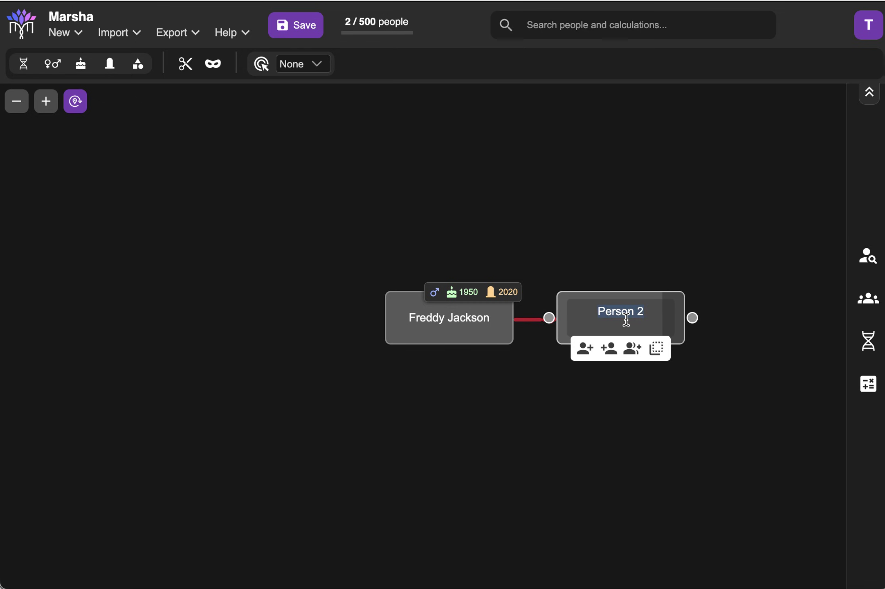
type("Karen")
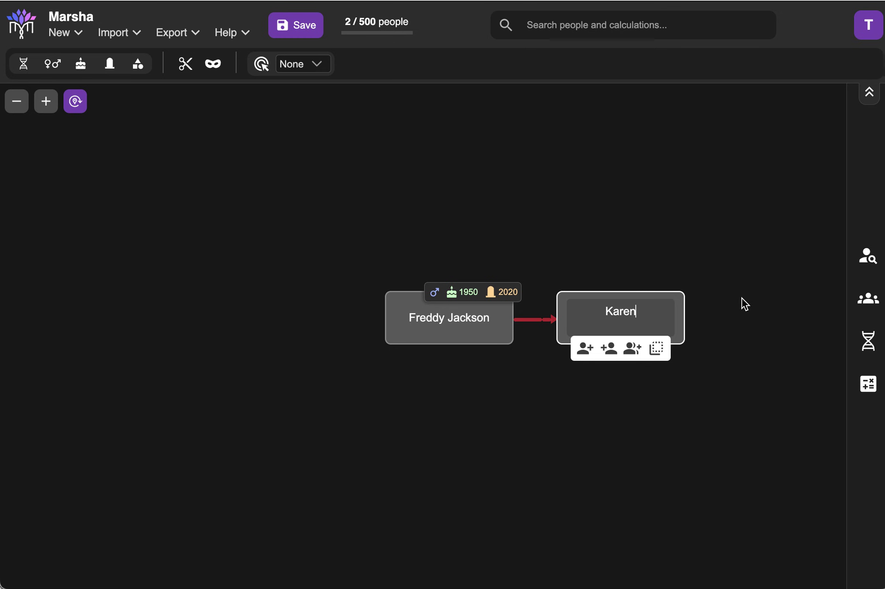
- Give Karen birth year 1975 and sex Female
left_click(675, 318)
left_click(701, 261)
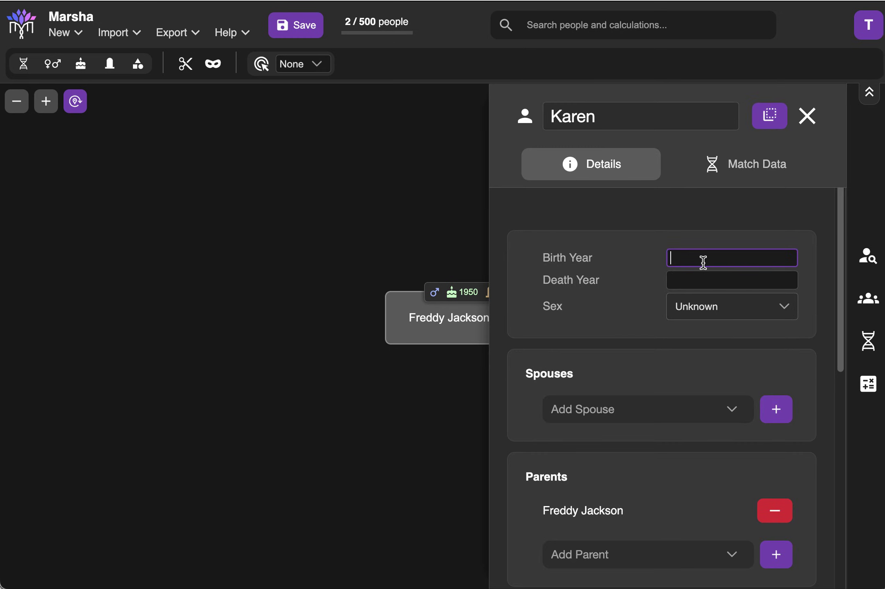
type("1975")
key("Tab")
key("Tab")
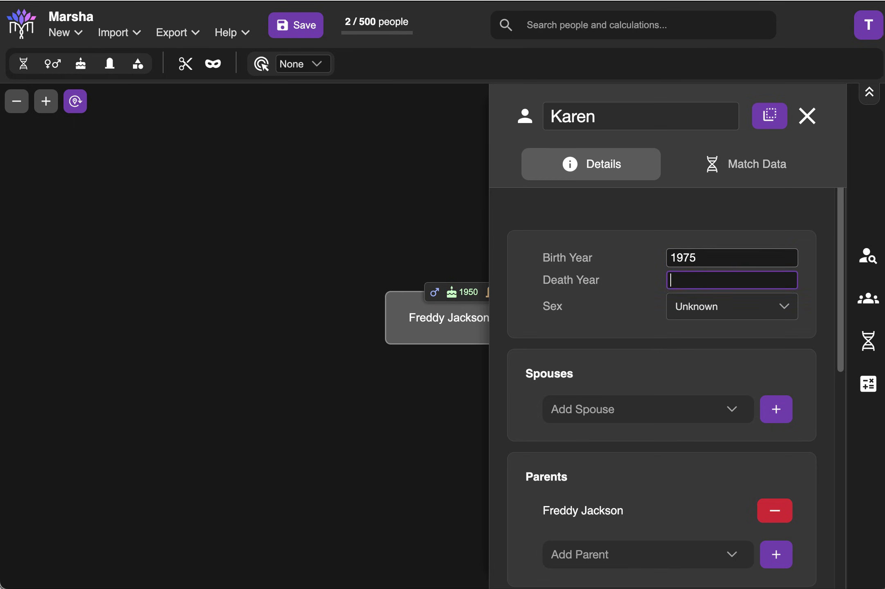
key("f")
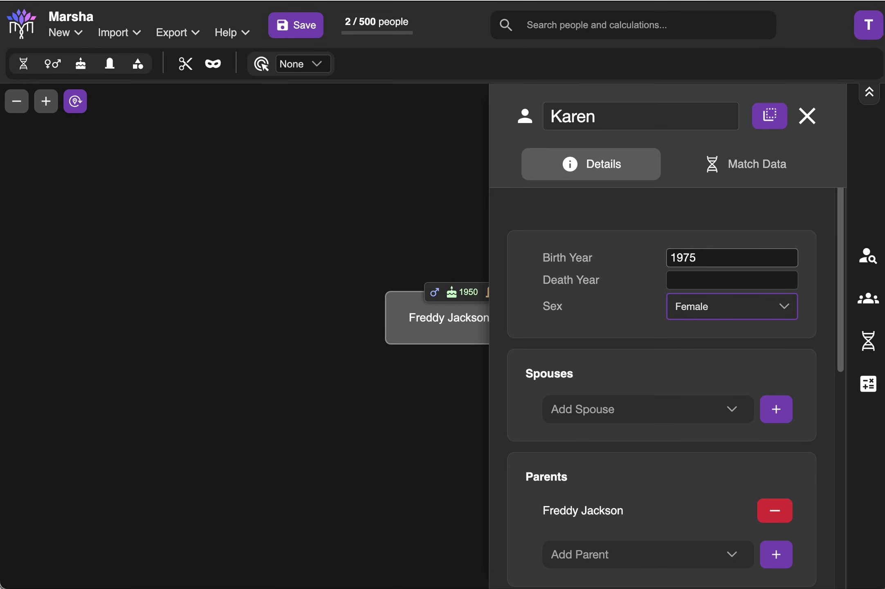
left_click(378, 213)
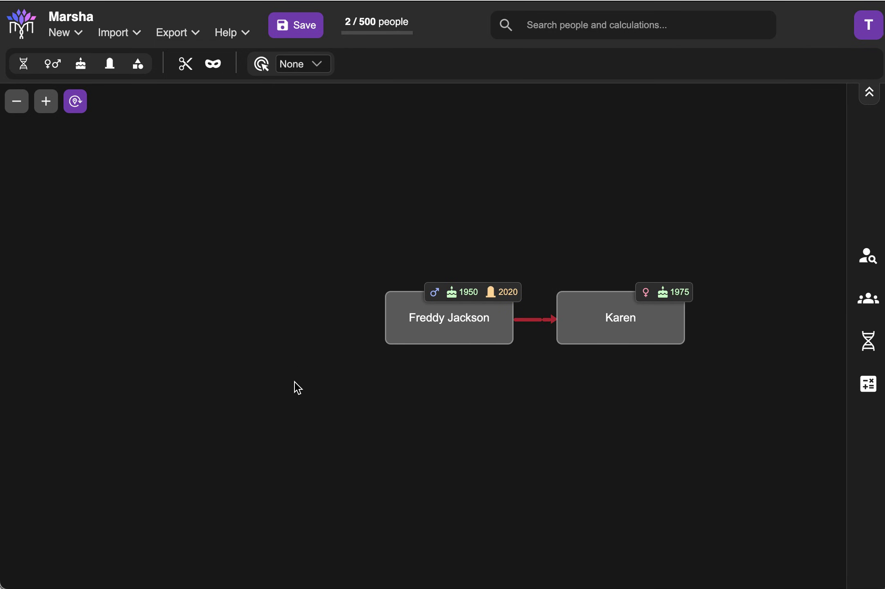
- Add a parent to Freddy Jackson and rename it Bertha
mouse_move(416, 332)
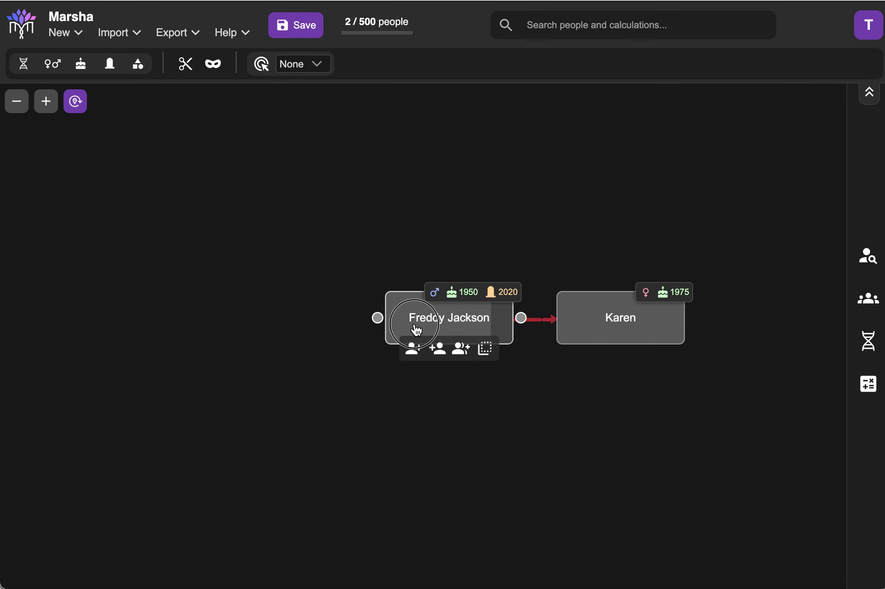
left_click(413, 349)
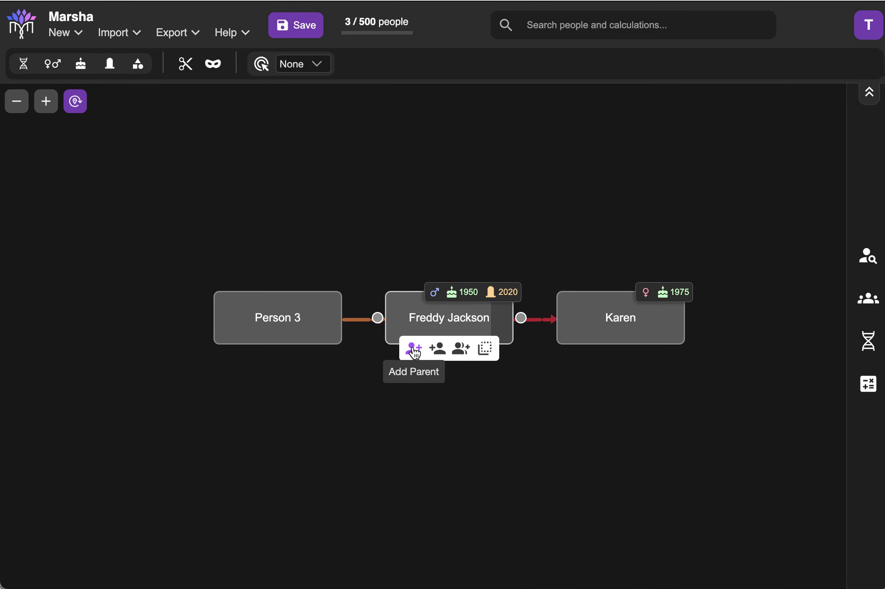
double_click(288, 317)
type("Bertha")
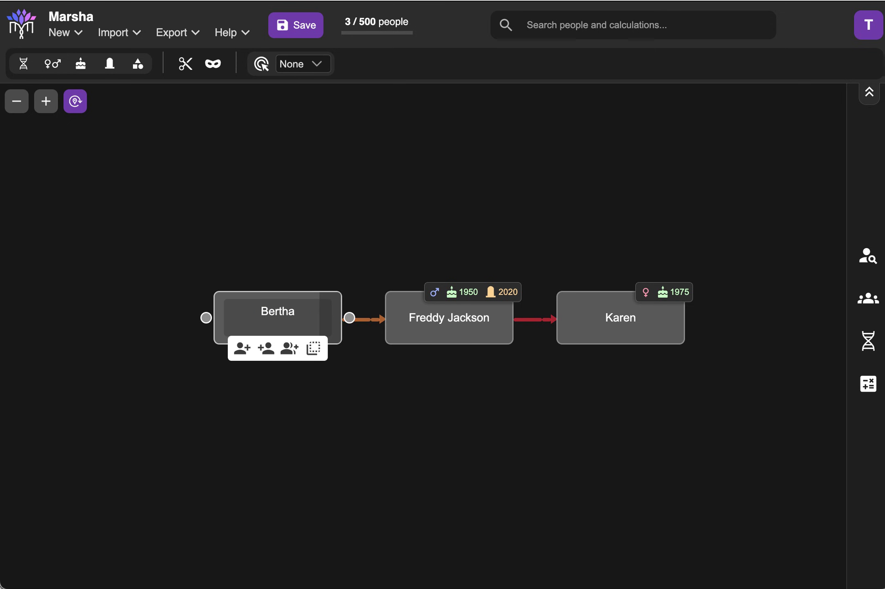
key("Return")
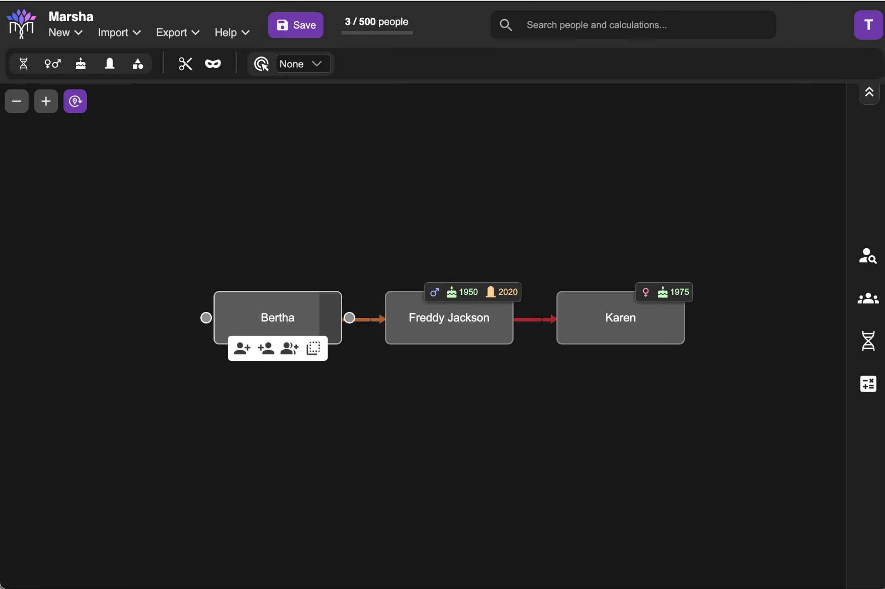
mouse_move(474, 331)
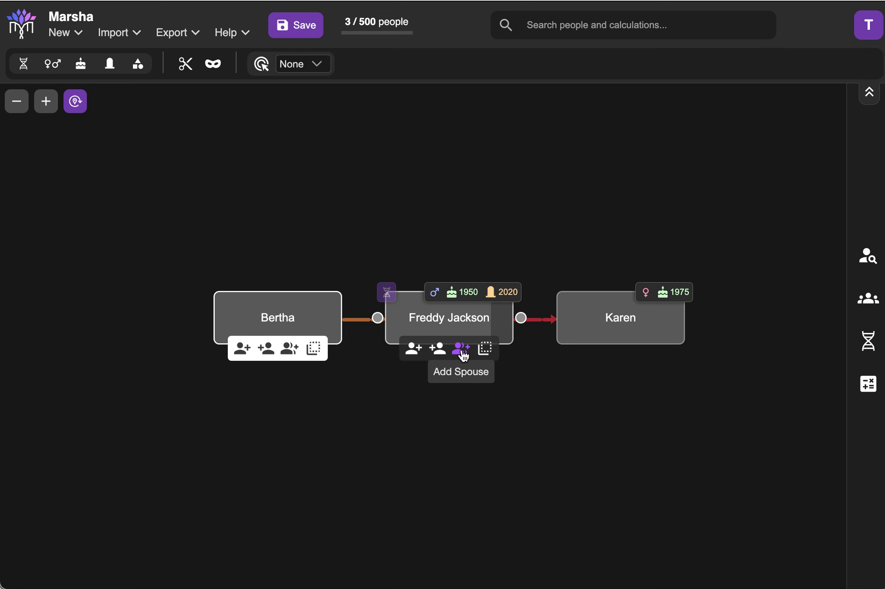
left_click(462, 350)
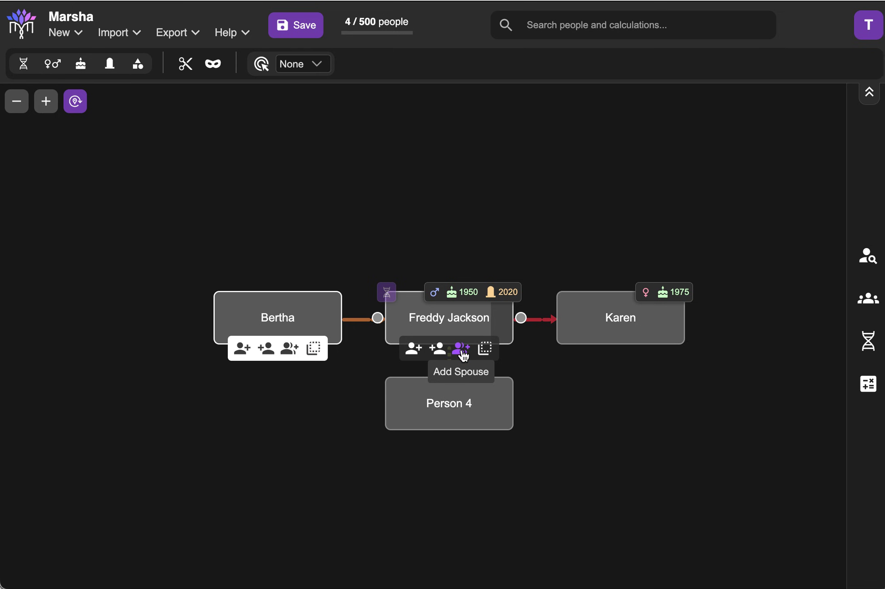
double_click(451, 404)
type("Gloria")
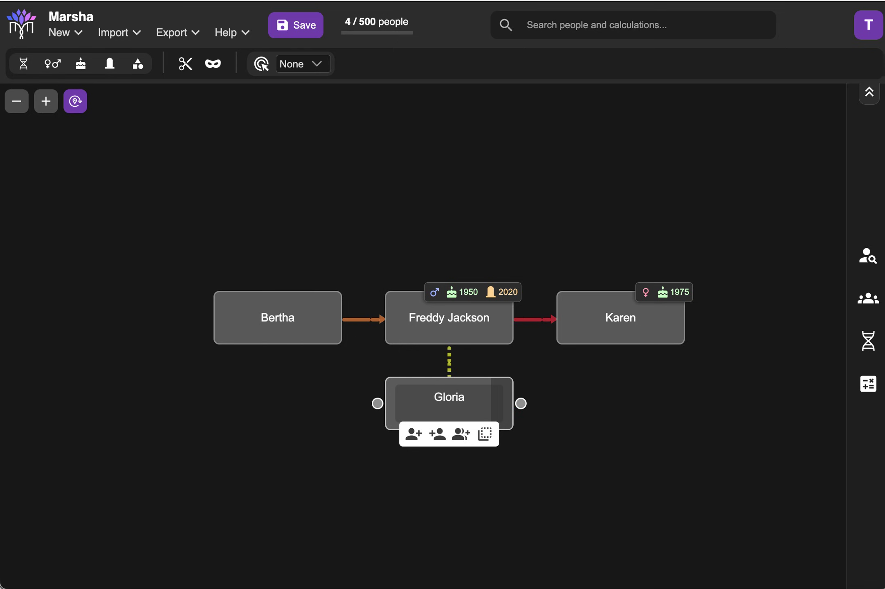
key("Return")
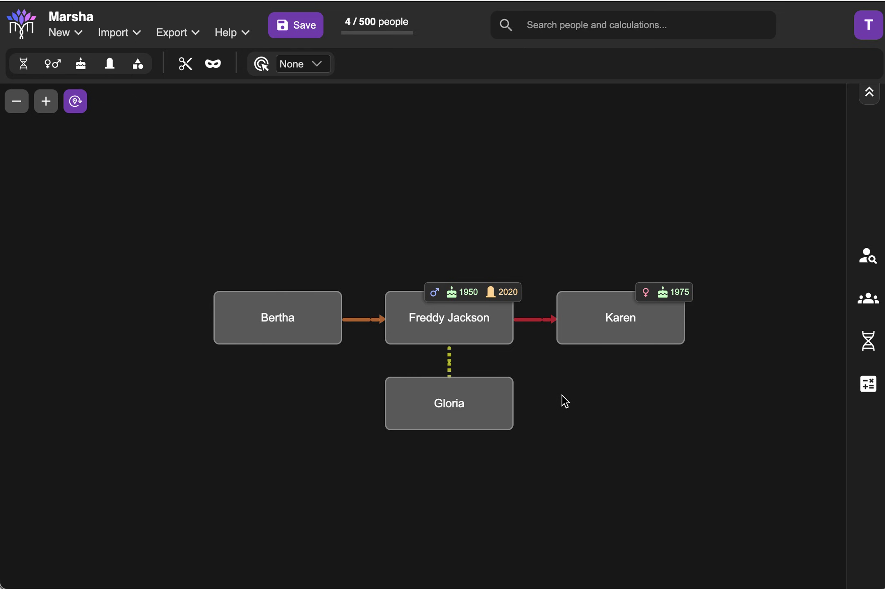
mouse_move(584, 322)
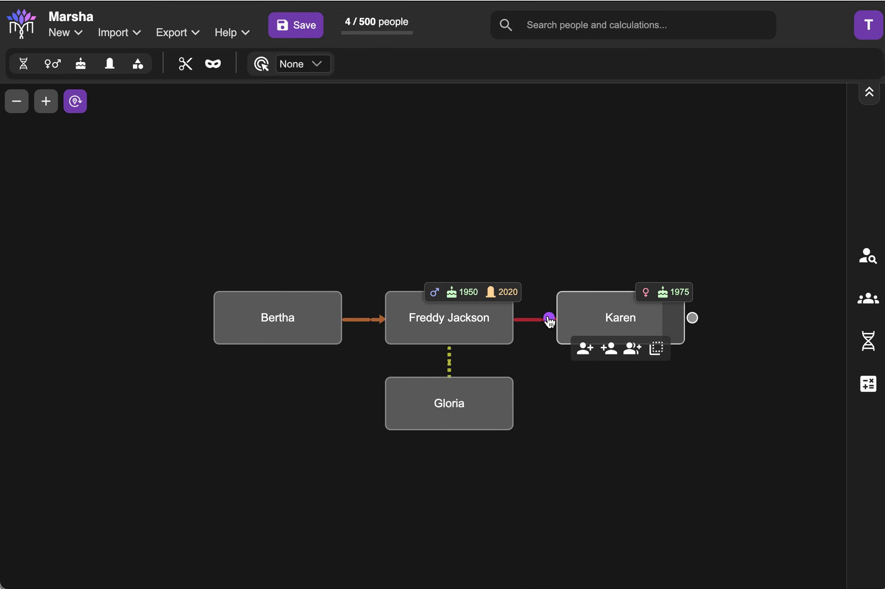
- Link Karen to Gloria as her parent and lower Karen so the link runs straight
left_click_drag(548, 318, 526, 405)
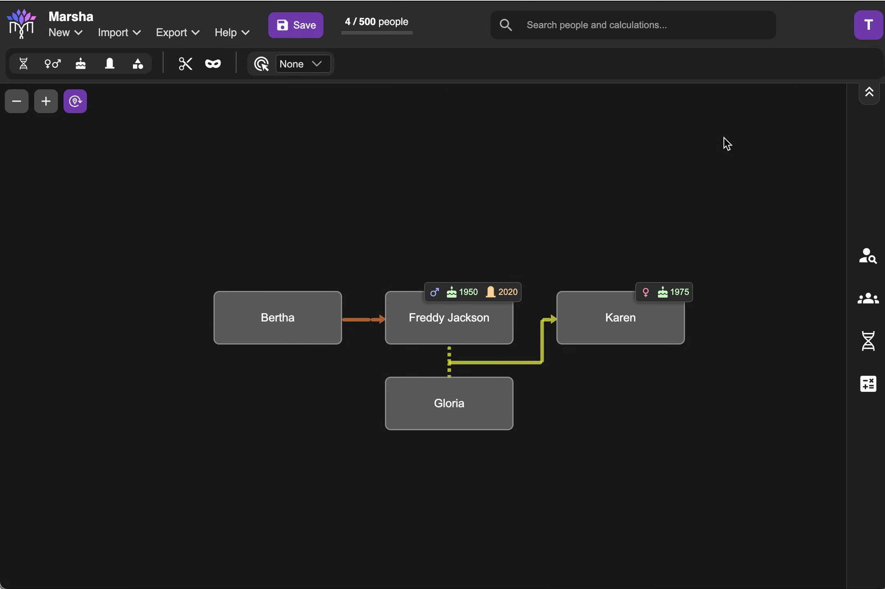
mouse_move(615, 321)
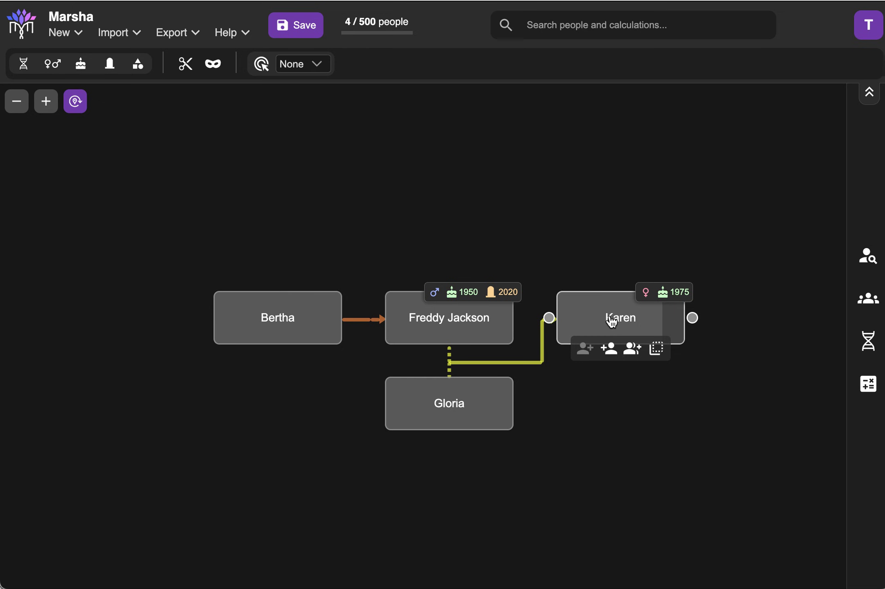
left_click_drag(612, 321, 620, 365)
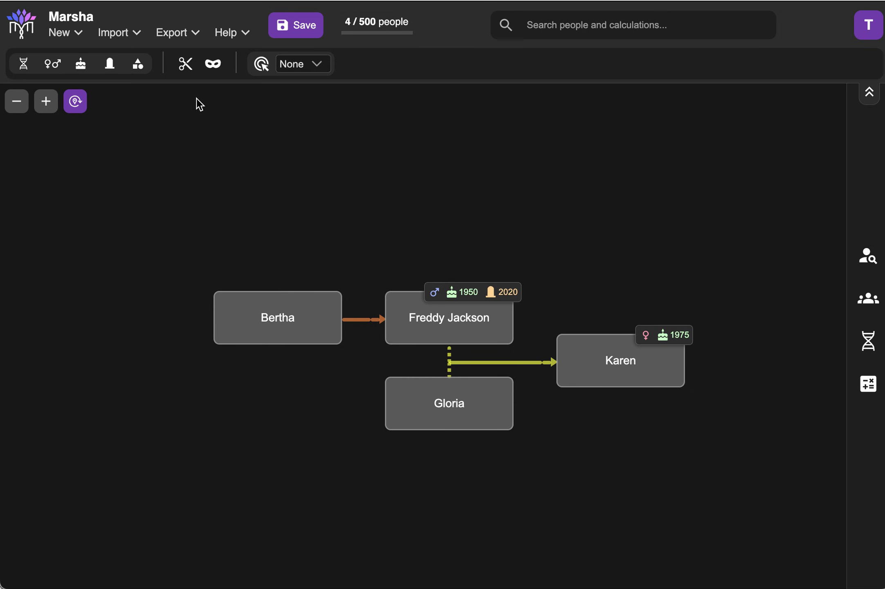
left_click(79, 40)
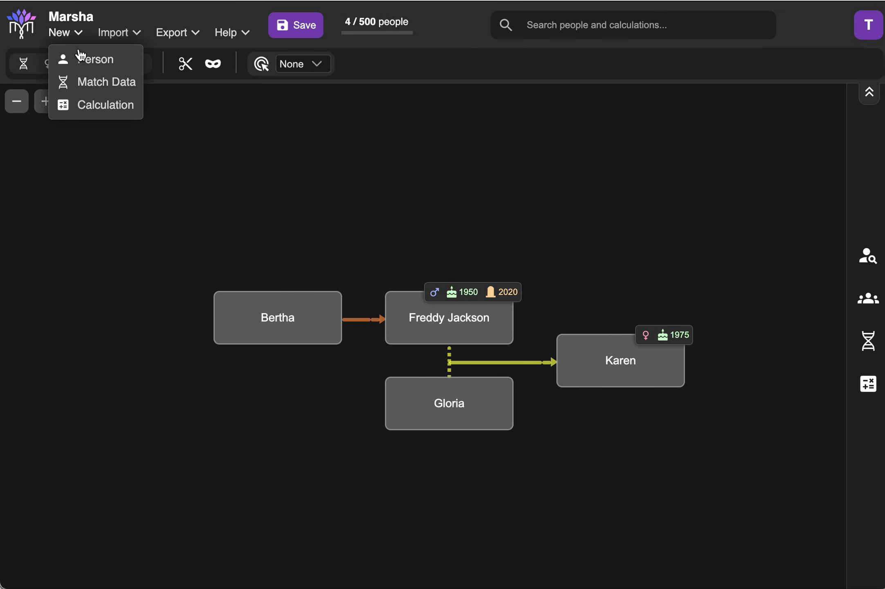
left_click(84, 64)
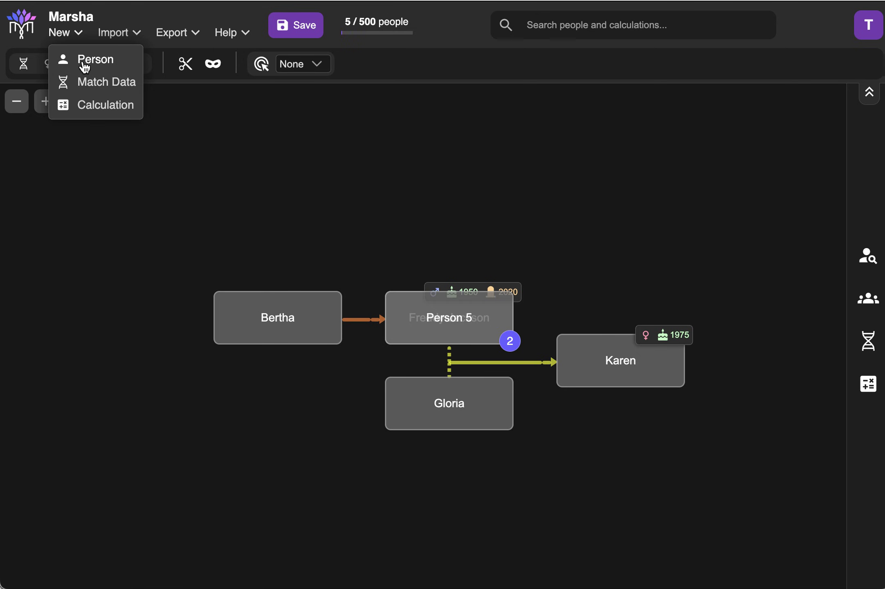
left_click(75, 256)
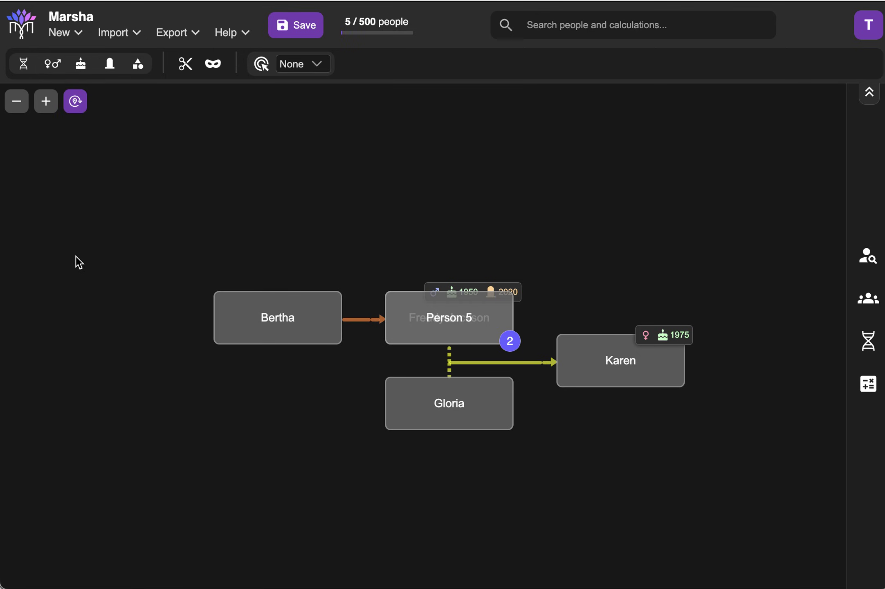
mouse_move(423, 325)
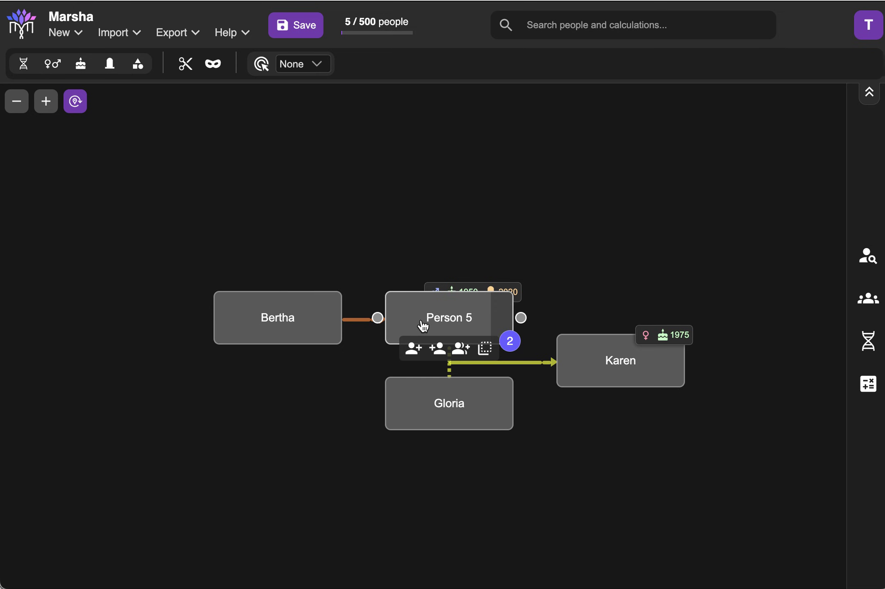
left_click_drag(447, 325, 447, 245)
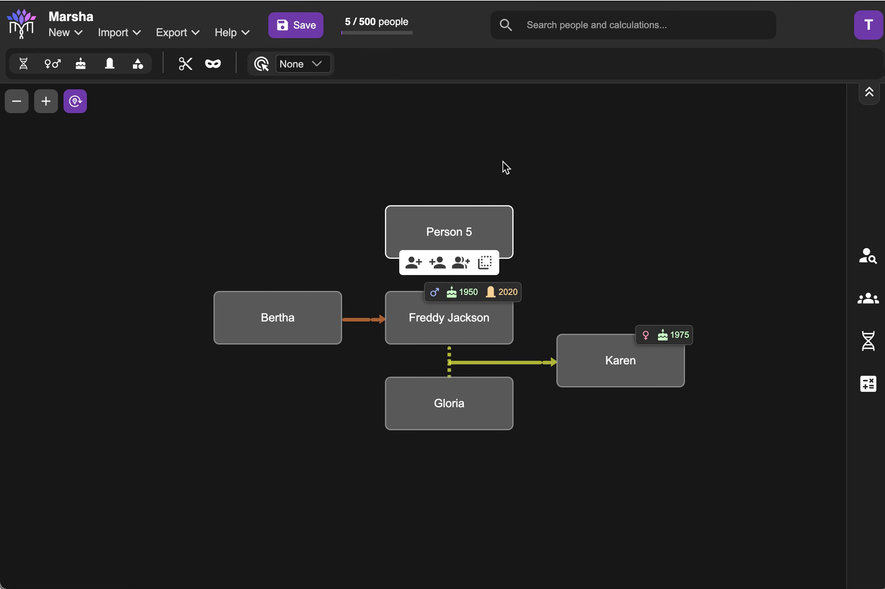
double_click(458, 231)
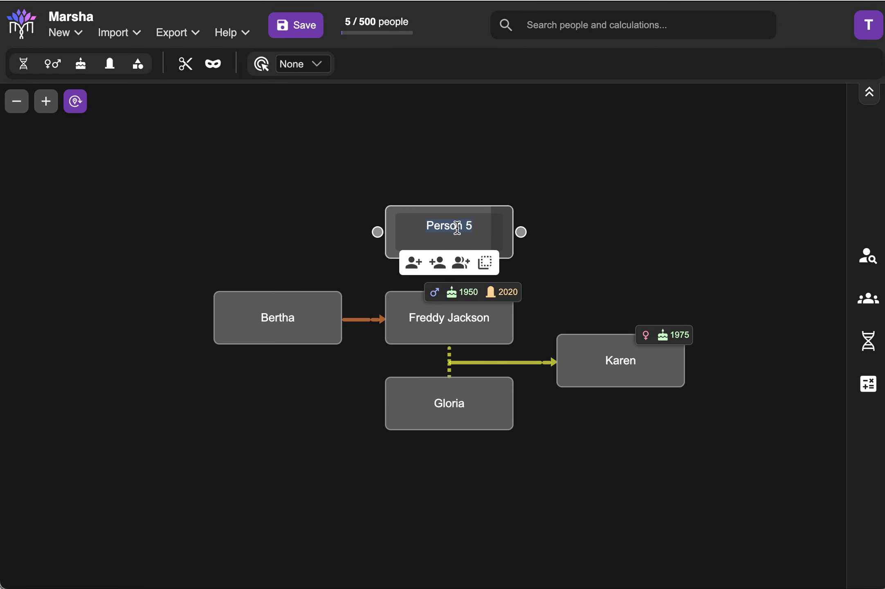
type("Iris")
key("Return")
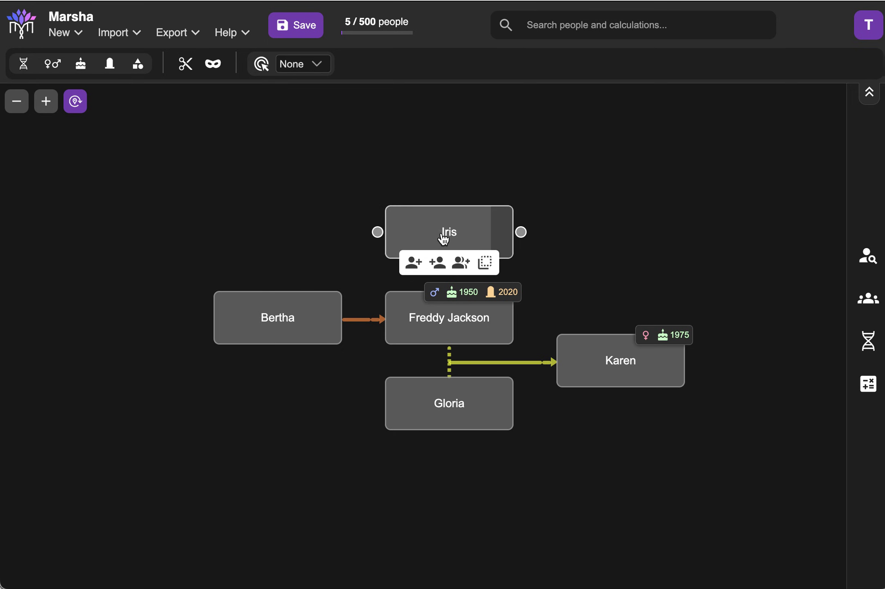
- Add a parent named Calvin to Iris and connect Calvin to Gloria
left_click(413, 262)
double_click(276, 236)
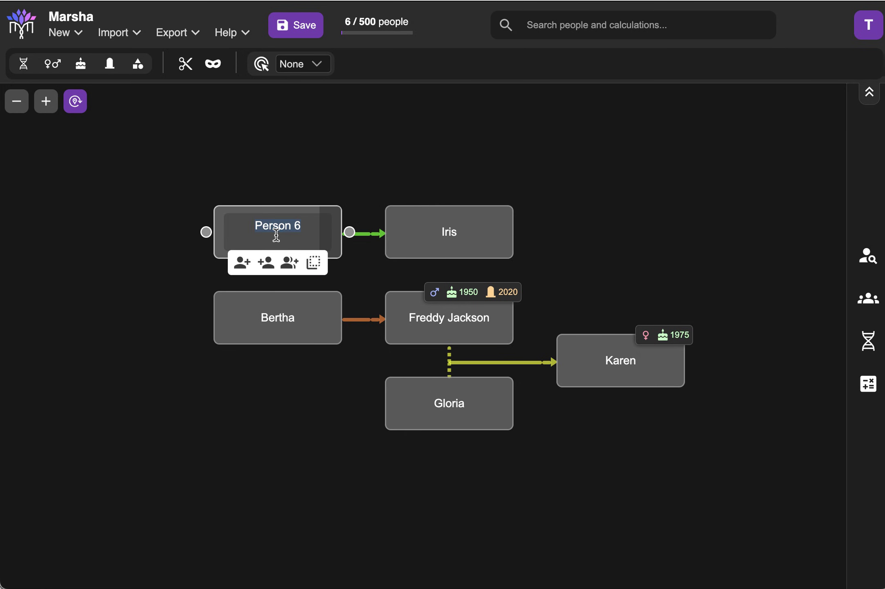
type("Calvin")
key("Return")
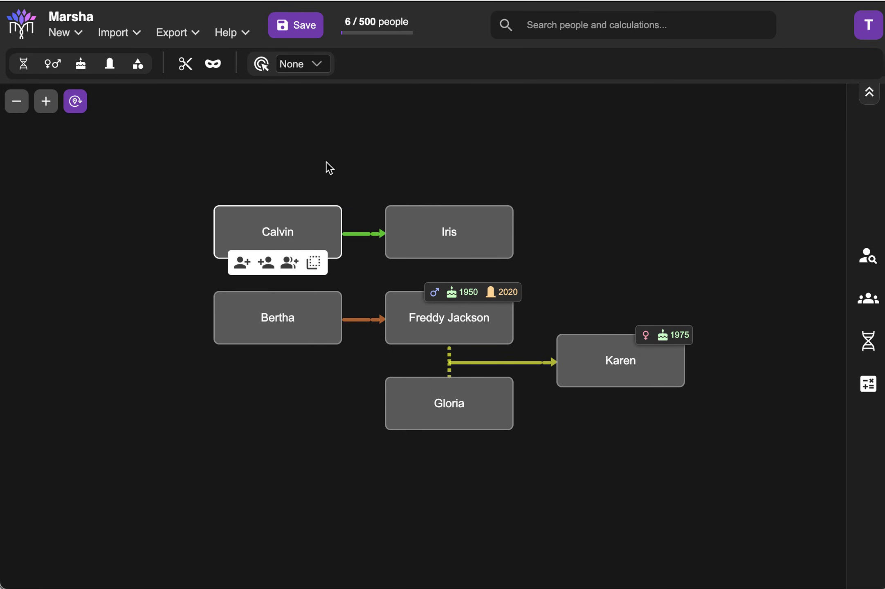
left_click_drag(349, 234, 375, 404)
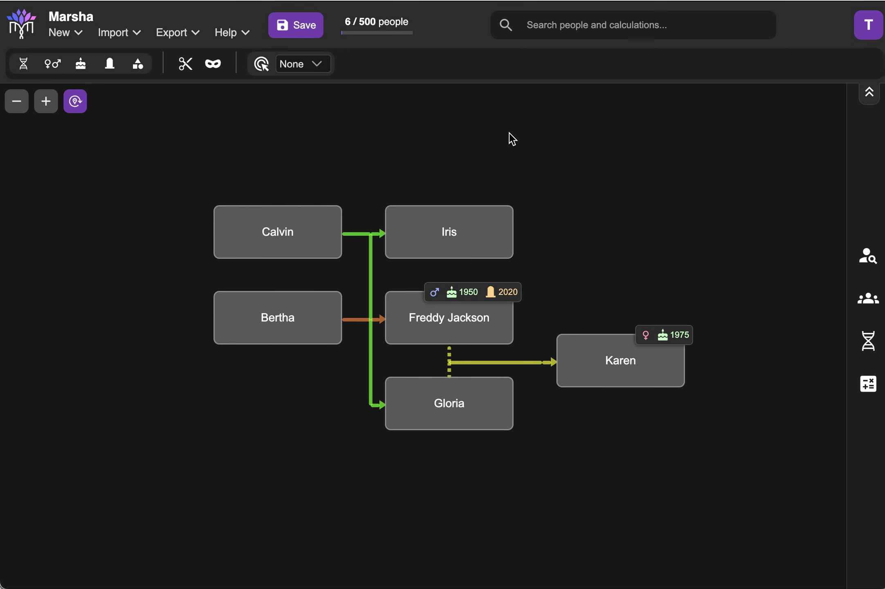
- Save the Marsha tree
left_click(302, 31)
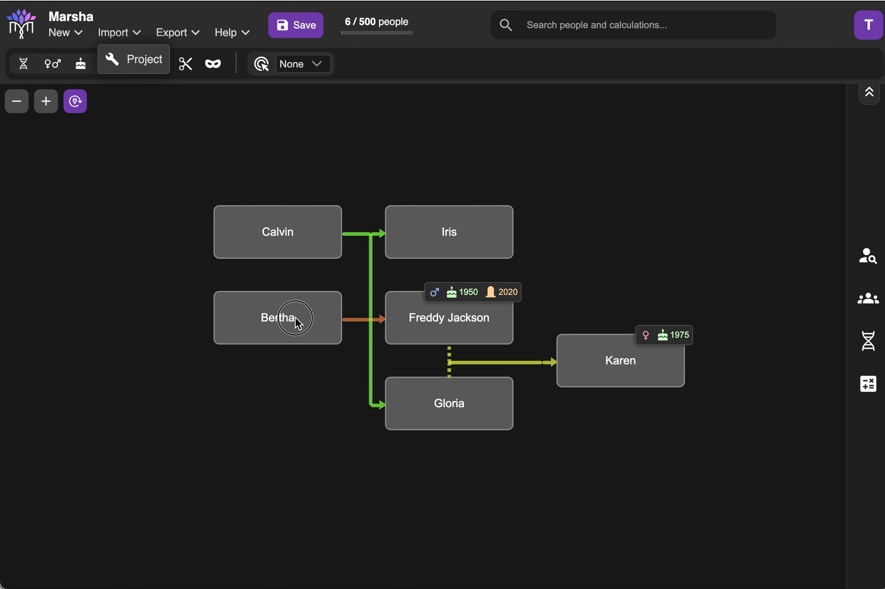
- Add Bertha's child Eric at the top above Iris, nudged slightly left
left_click(268, 347)
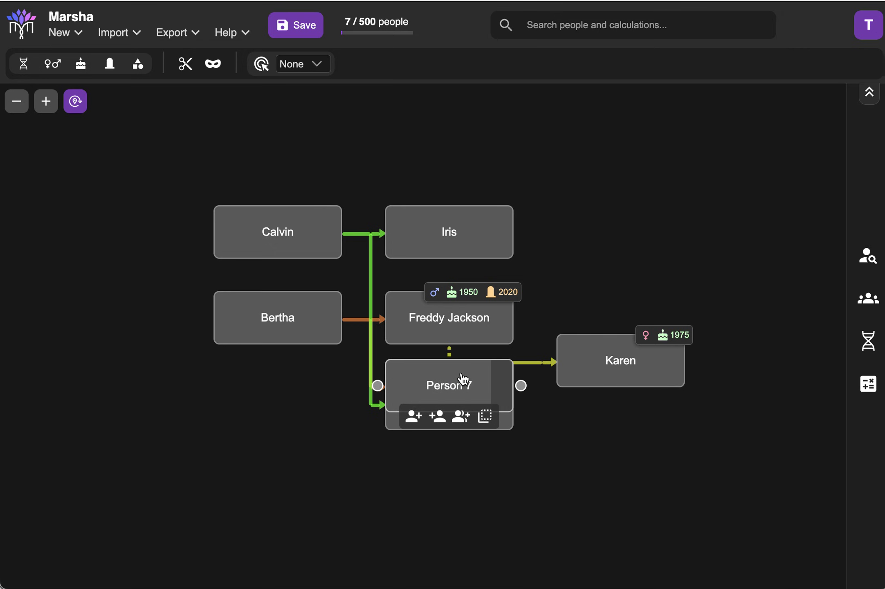
left_click_drag(463, 380, 446, 150)
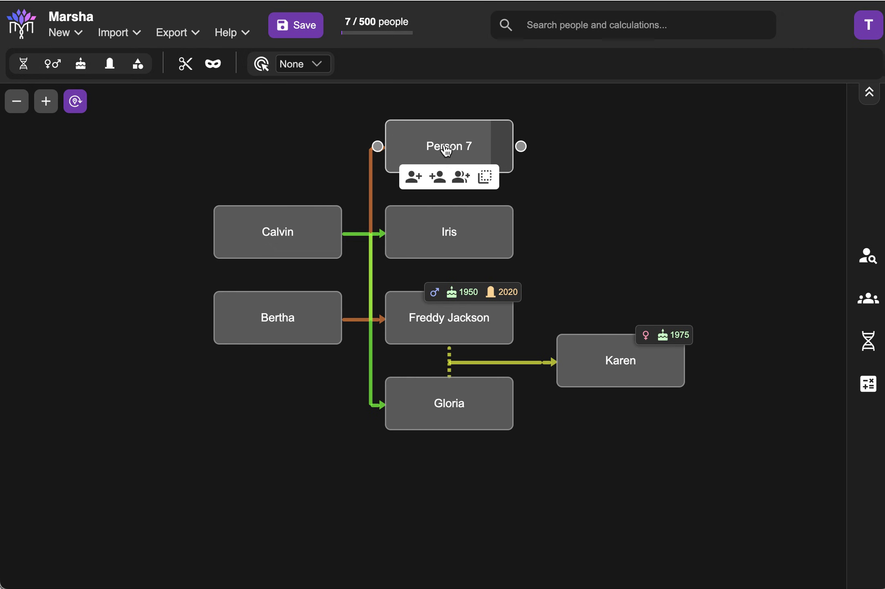
double_click(445, 150)
type("Eric")
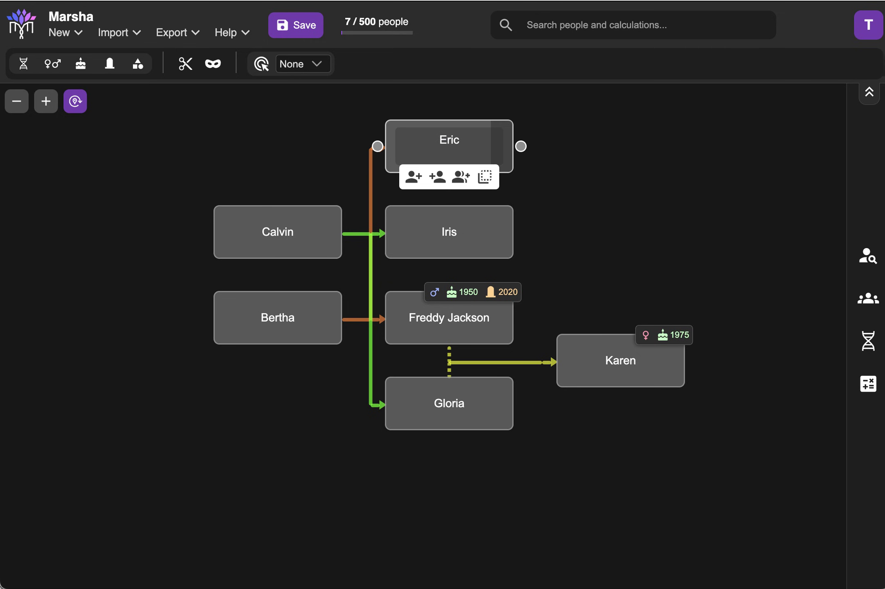
key("Return")
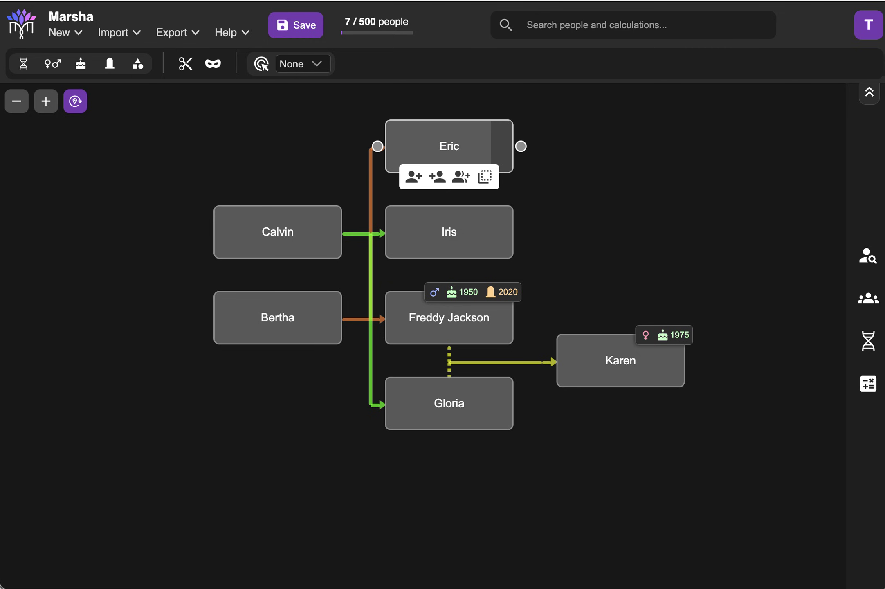
left_click(599, 142)
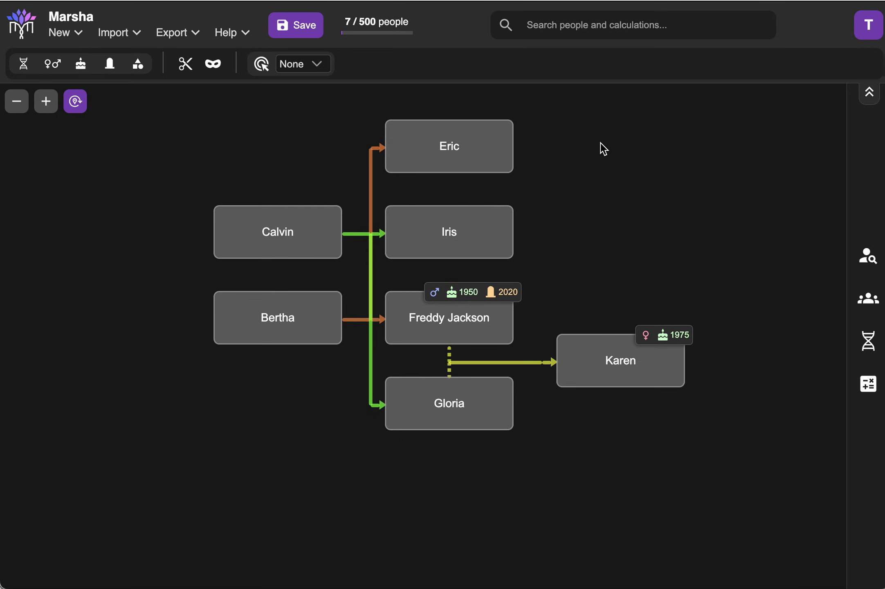
left_click(450, 145)
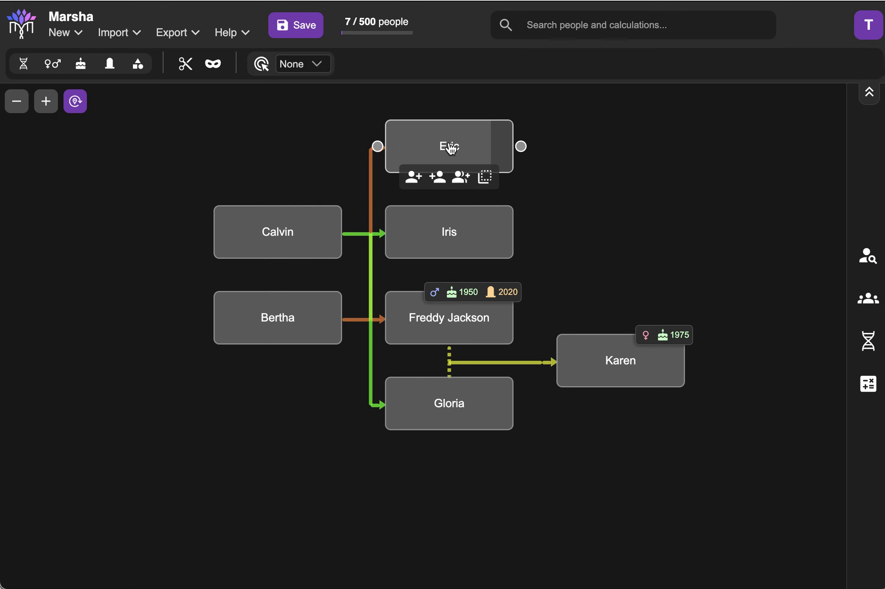
left_click_drag(450, 146, 435, 149)
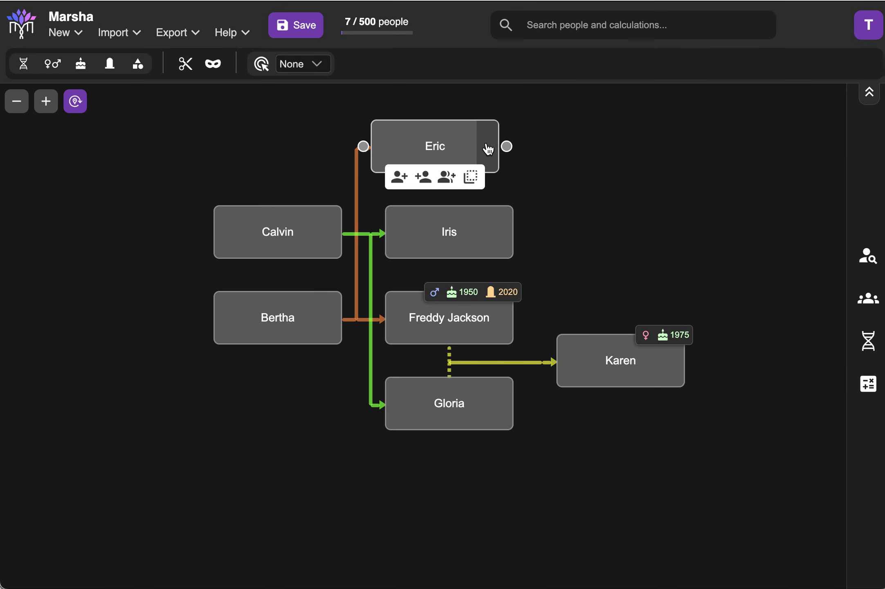
left_click(560, 143)
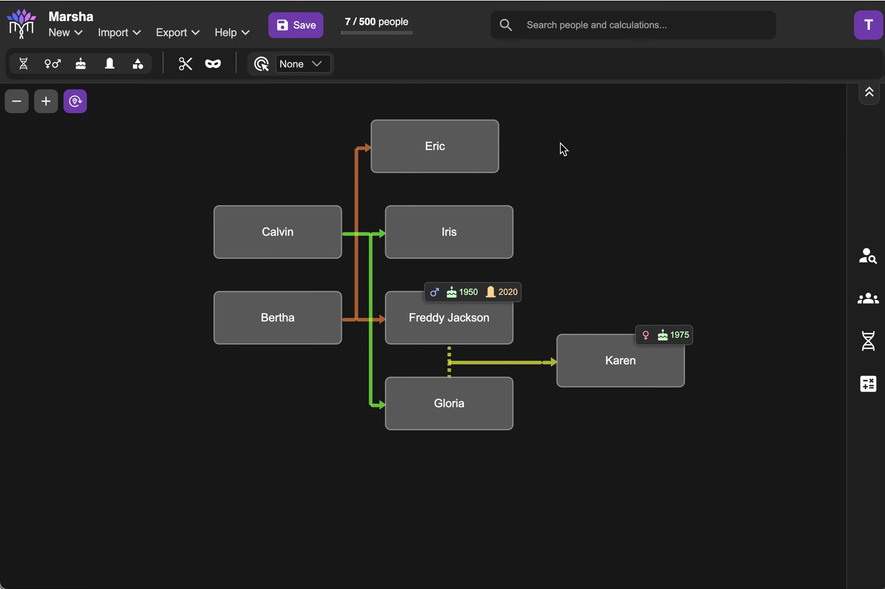
- Link Iris to Eric as his spouse through the Spouses list in his details panel
double_click(488, 145)
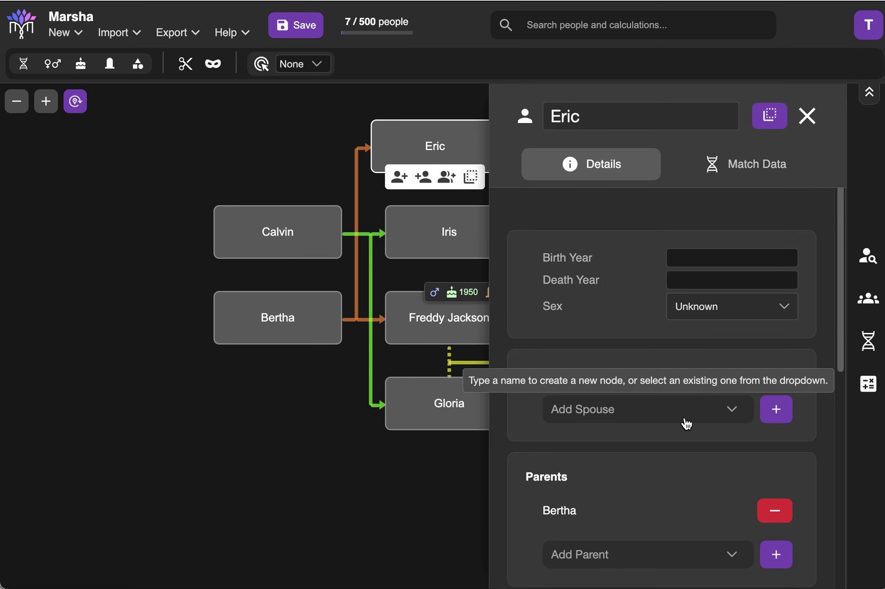
left_click(730, 409)
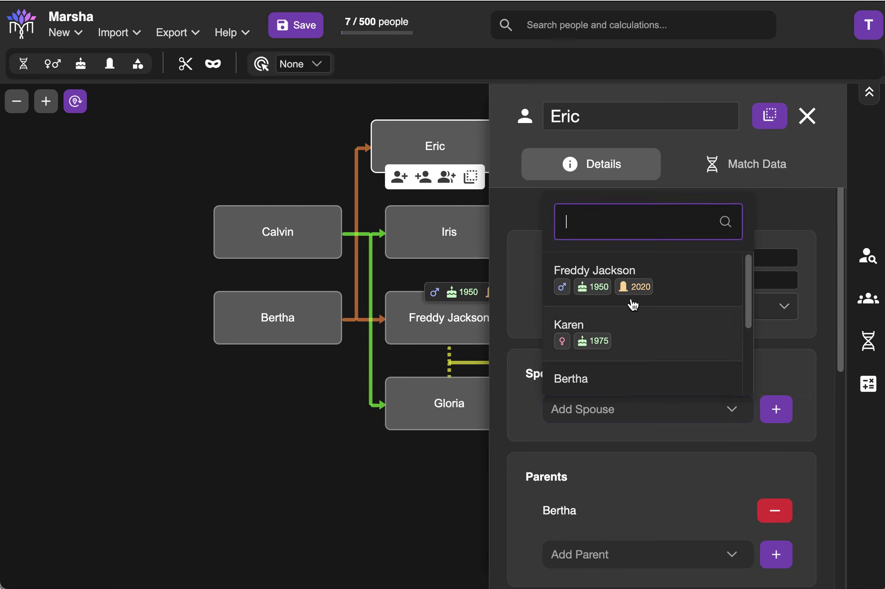
type("ir")
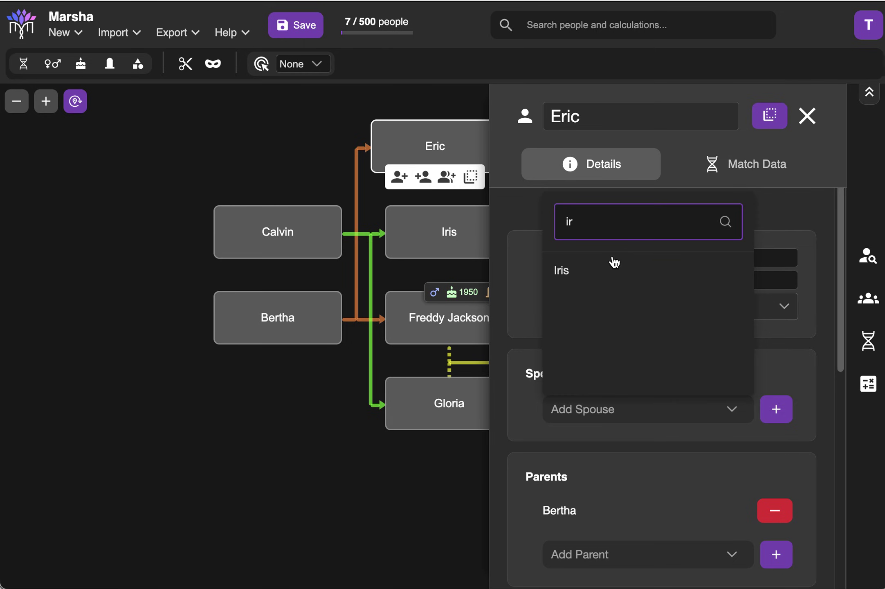
left_click(579, 276)
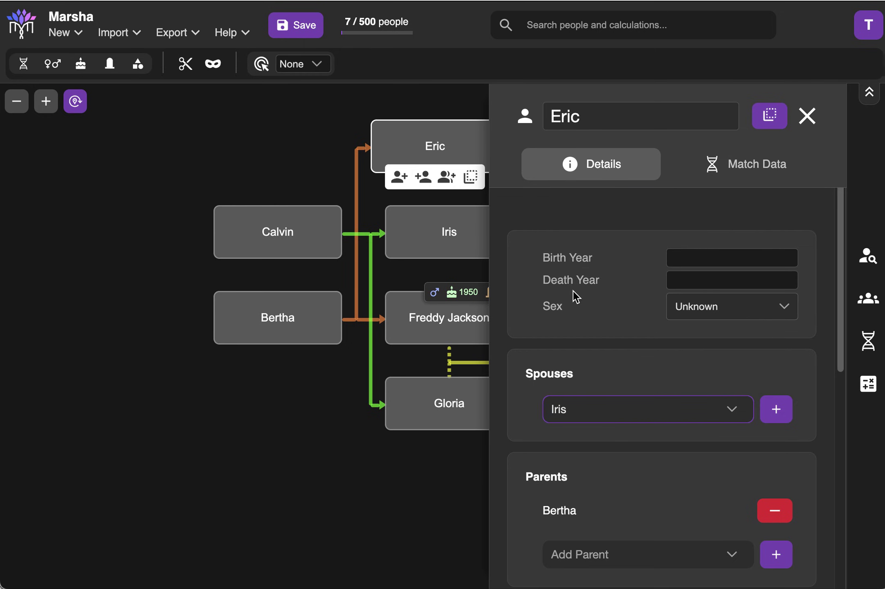
left_click(776, 409)
left_click(808, 121)
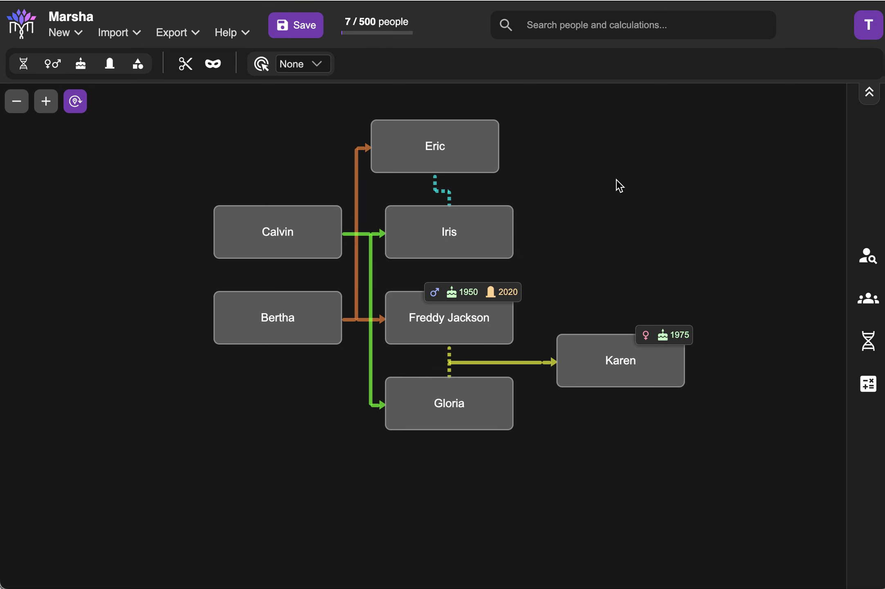
left_click_drag(619, 186, 619, 261)
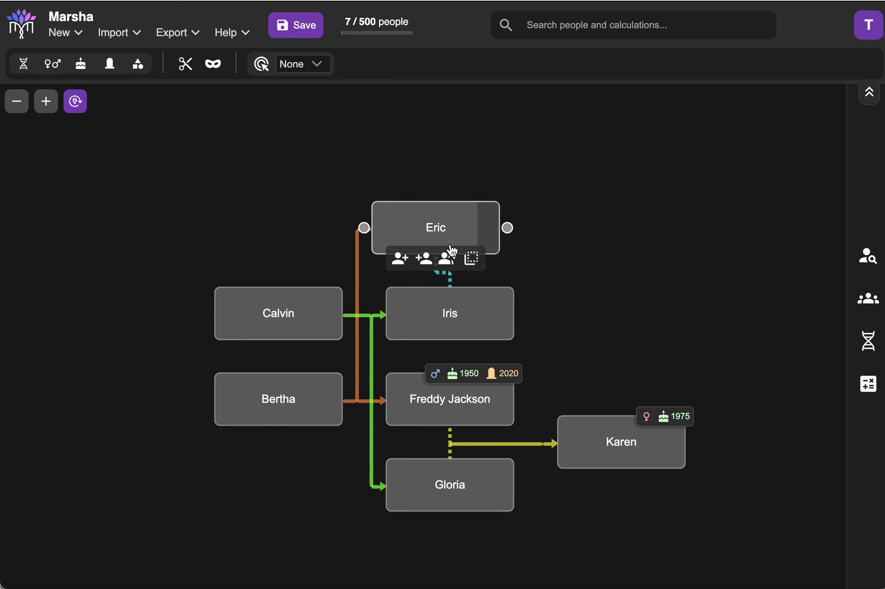
- Add a new spouse for Eric, place her above him, and name her Hazel
left_click(446, 258)
left_click_drag(438, 300, 433, 153)
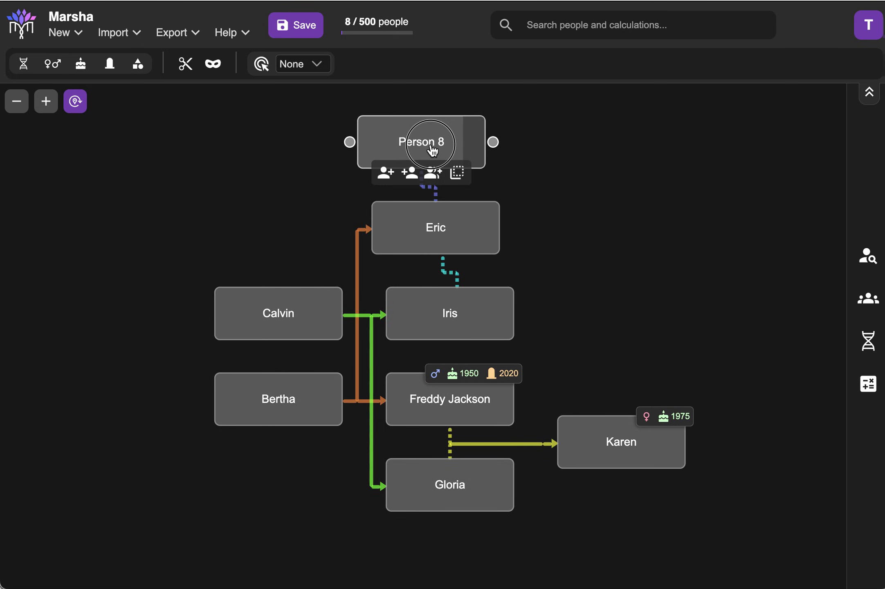
double_click(434, 143)
type("H")
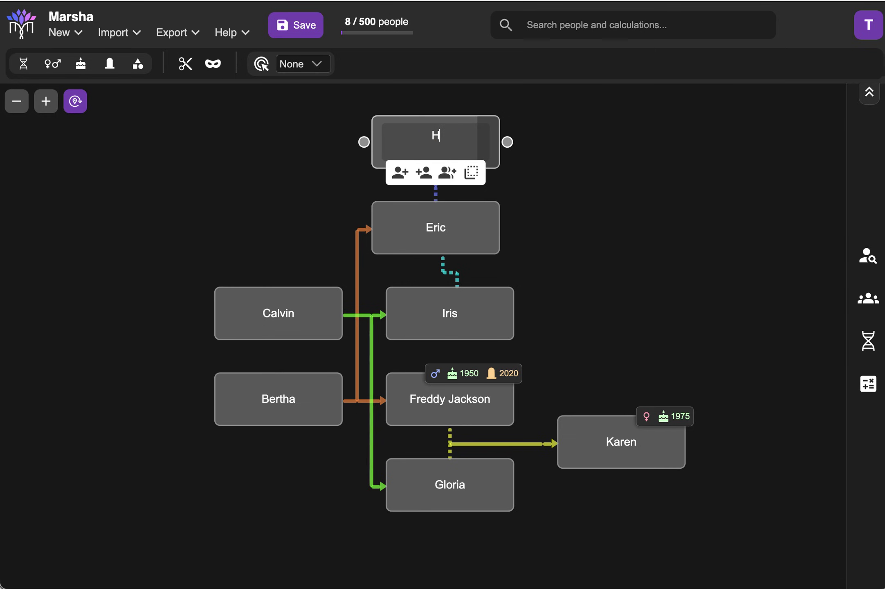
type("azel")
key("Return")
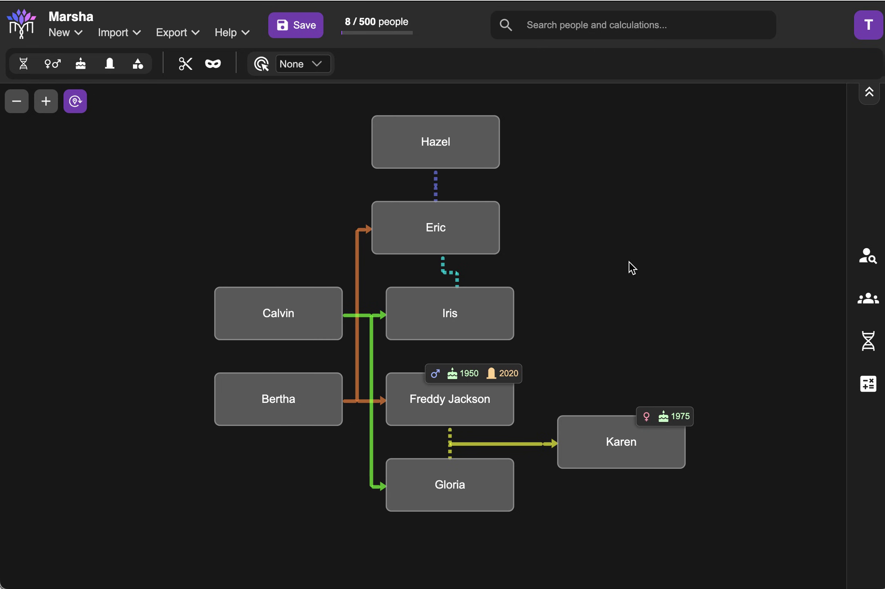
- Add a child to the Eric–Iris family (Person 9) and one to the Hazel–Eric family (Person 10)
right_click(449, 278)
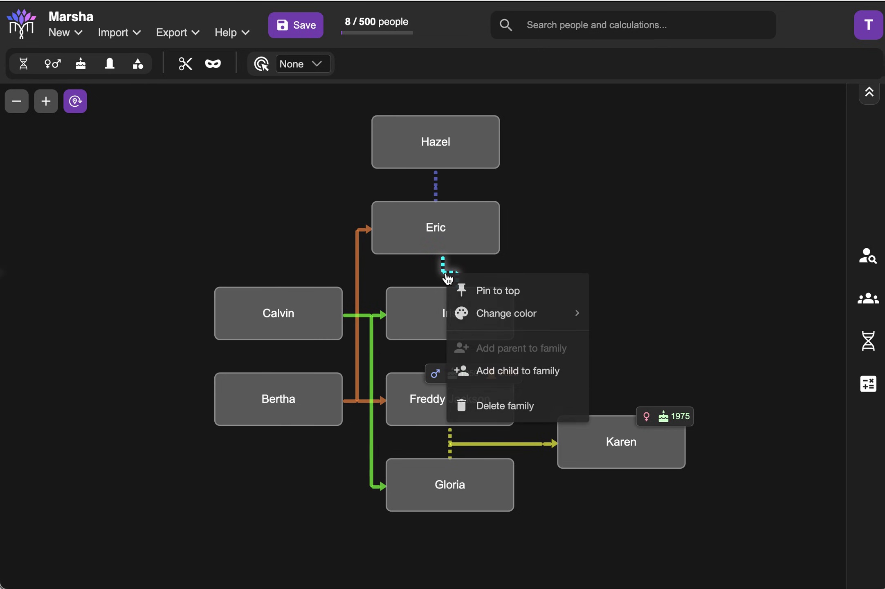
left_click(498, 374)
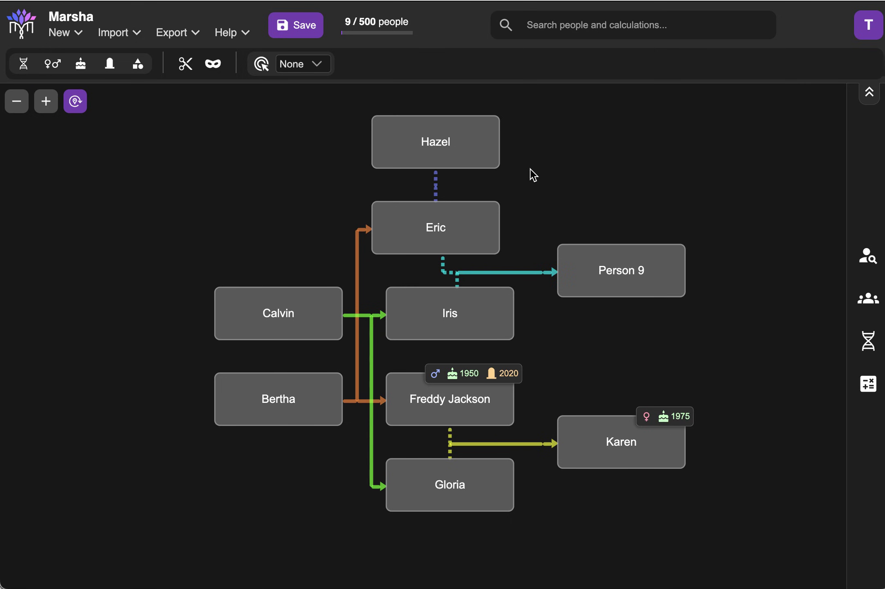
right_click(436, 182)
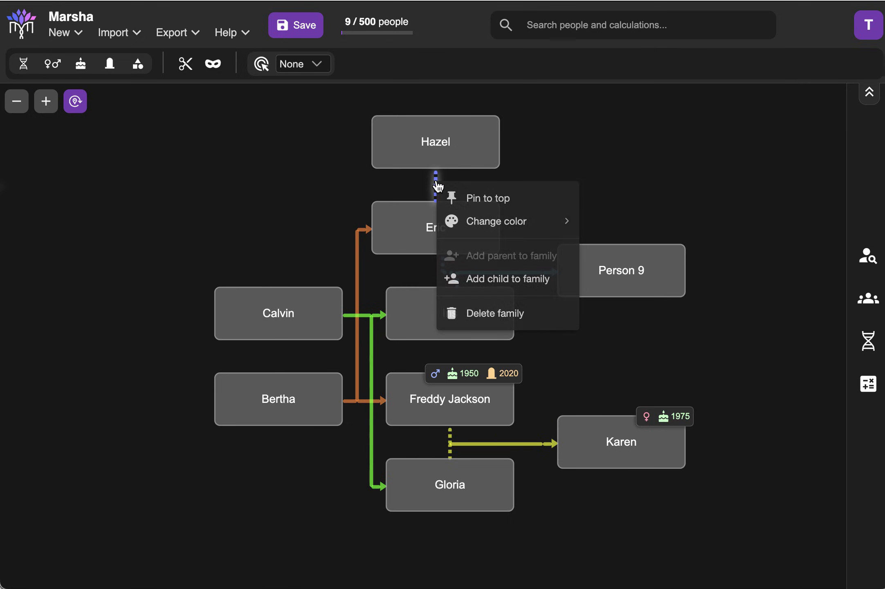
left_click(482, 279)
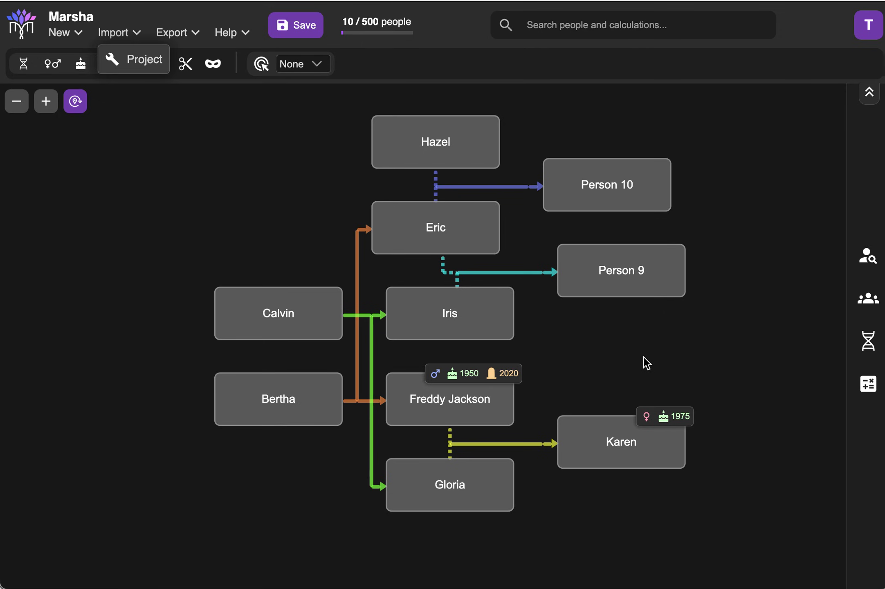
- Convert Eric and Iris's child Person 9 into the dashed H1 hypothesis location
mouse_move(638, 274)
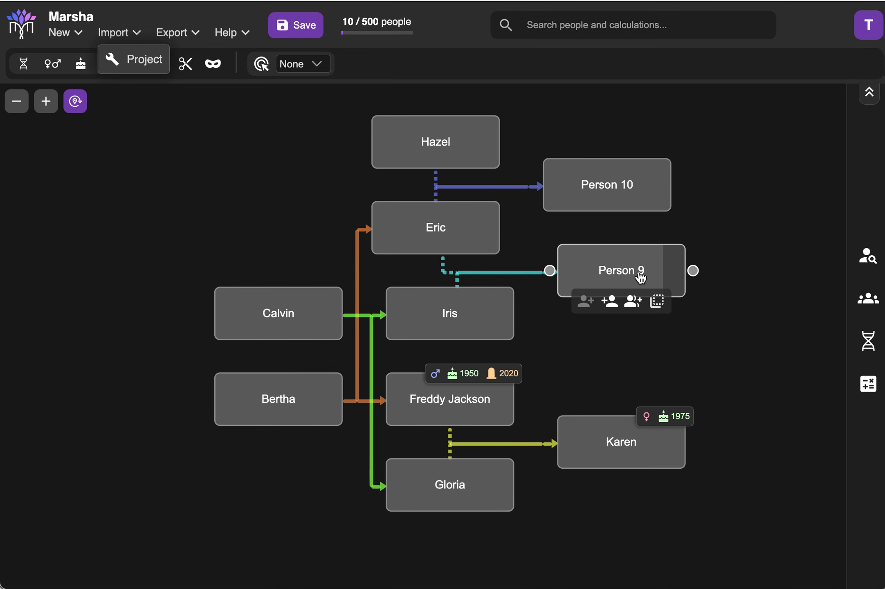
left_click(657, 302)
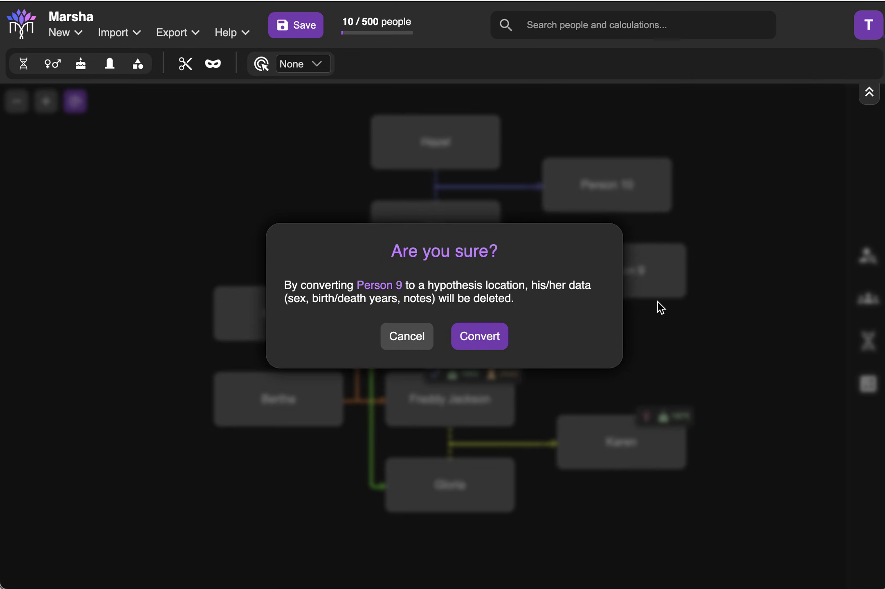
left_click(479, 338)
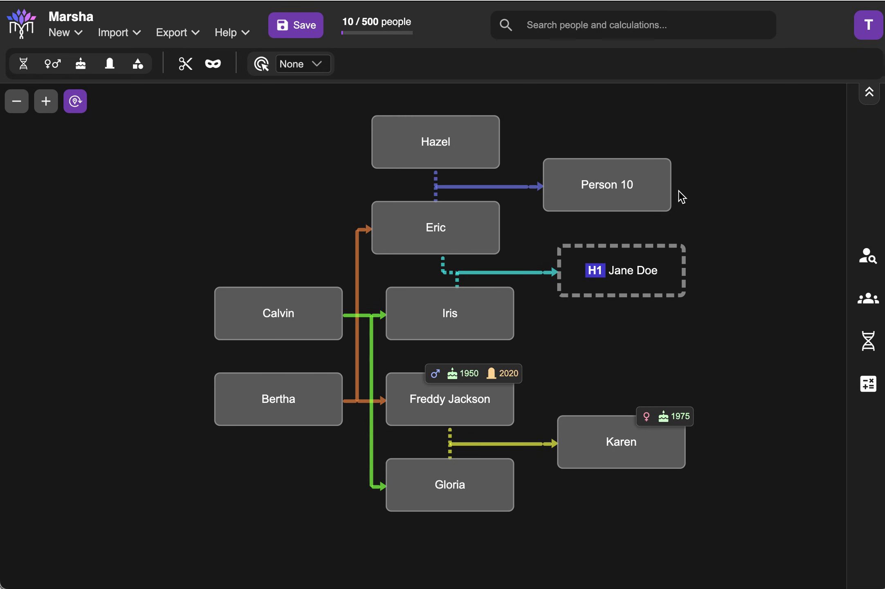
- Convert Eric and Hazel's child Person 10 into hypothesis location H2 from its details panel
left_click(657, 183)
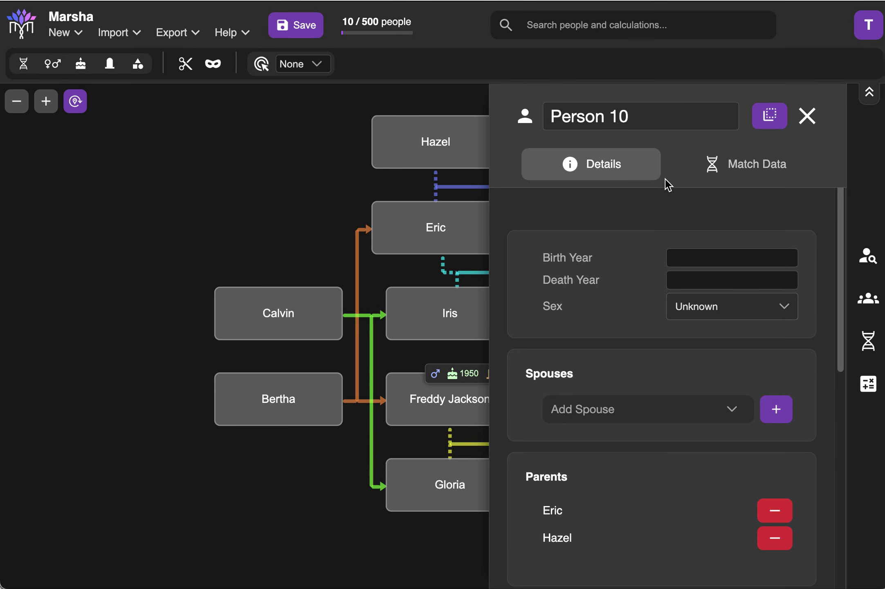
left_click(769, 119)
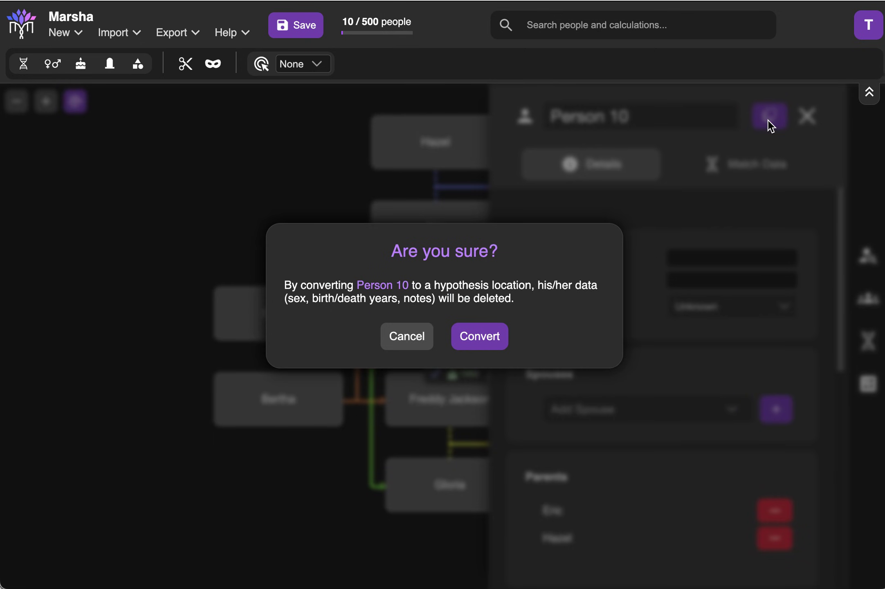
left_click(480, 335)
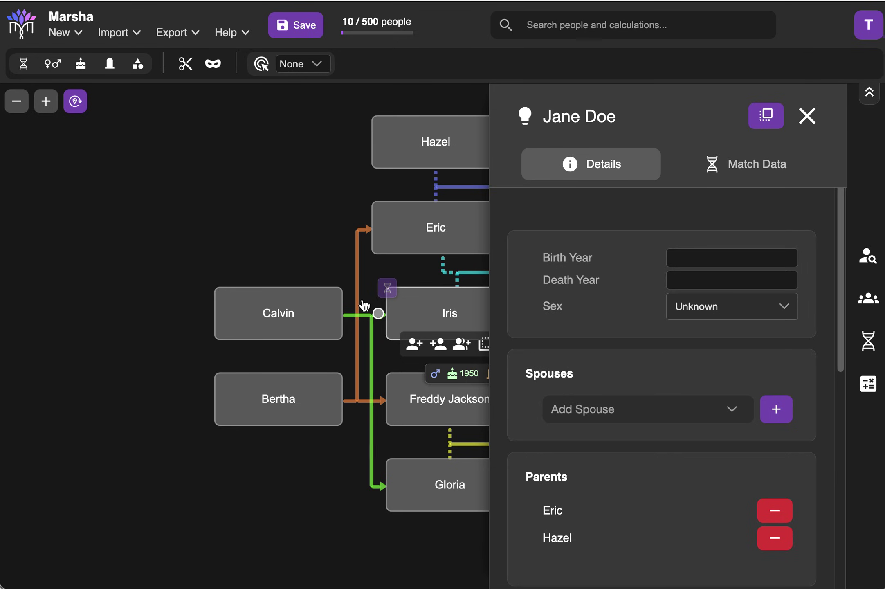
left_click(238, 215)
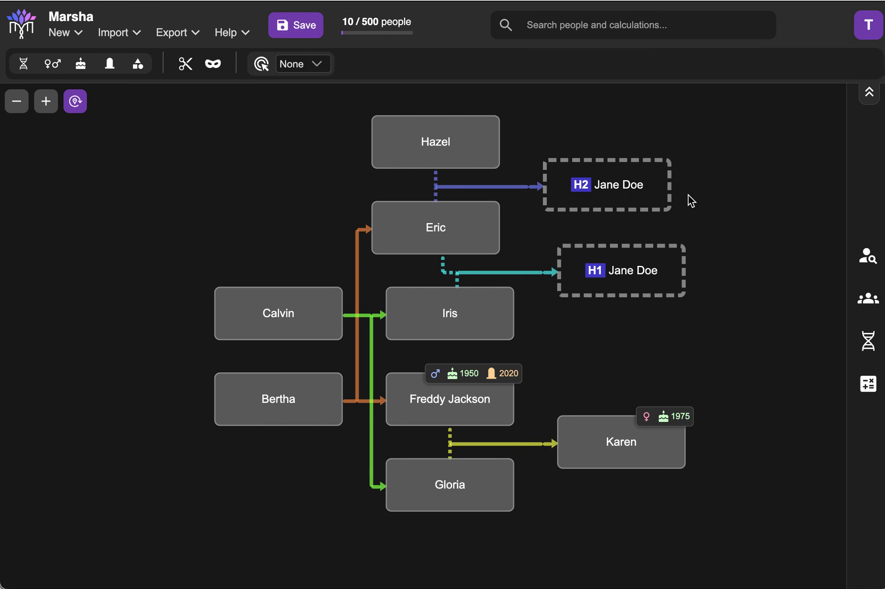
- Rename the H1 Jane Doe hypothesis person to Marsha, updating H2 as well
double_click(633, 265)
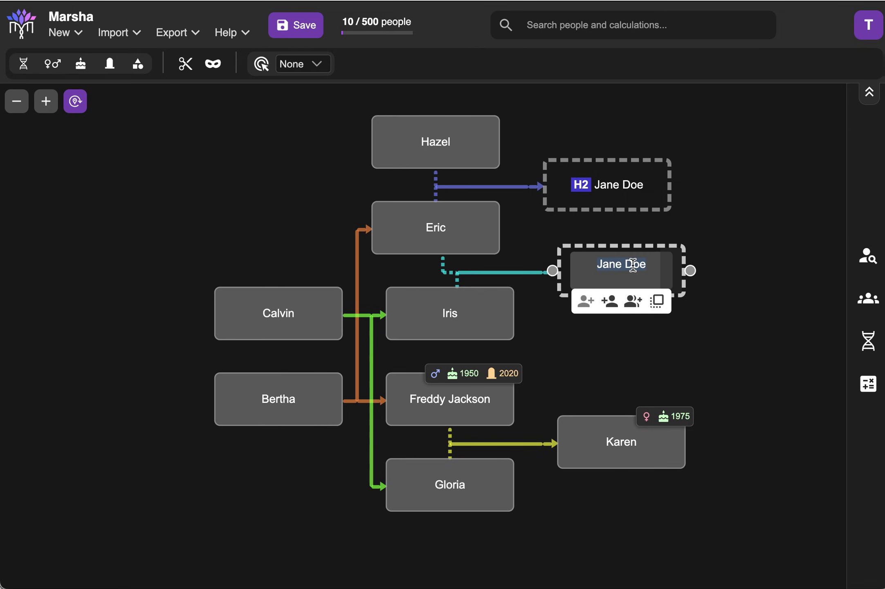
type("Marsha")
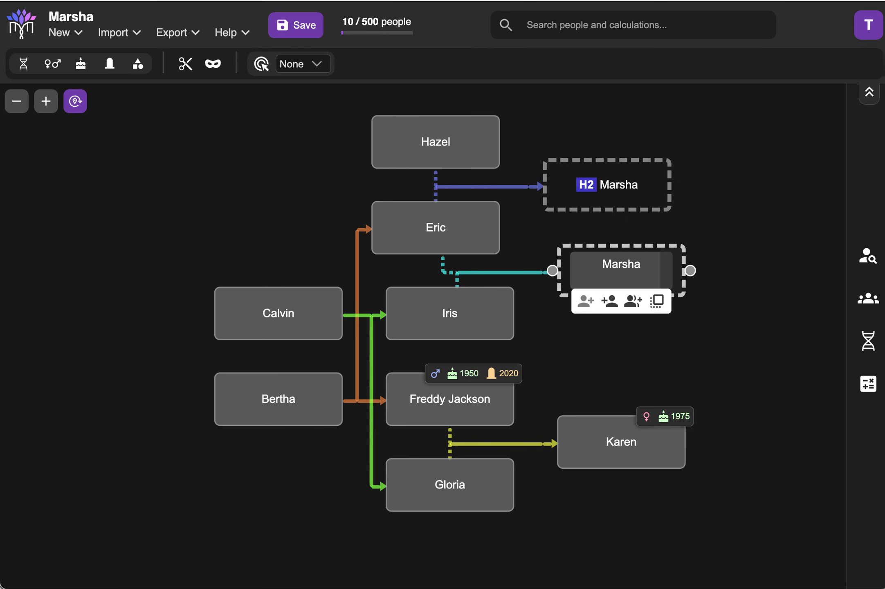
key("Return")
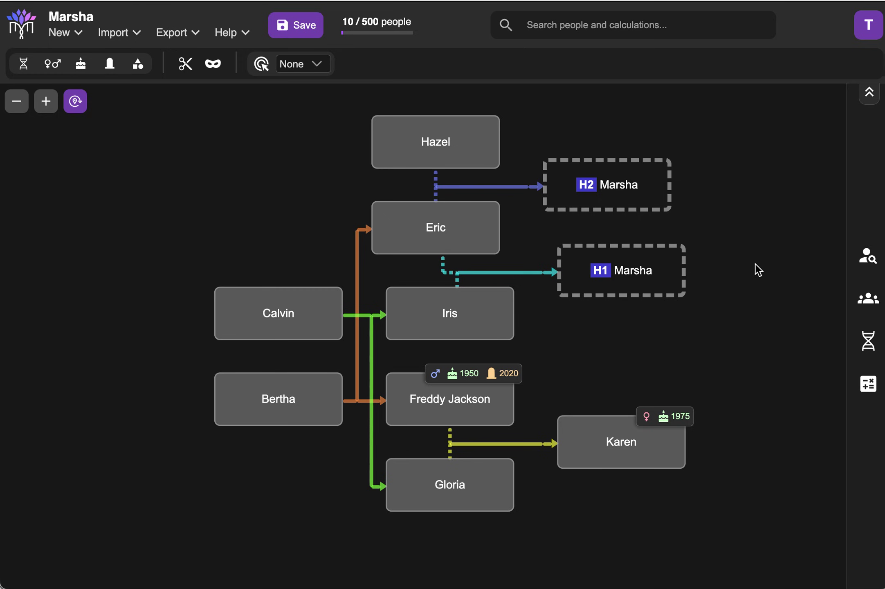
left_click(647, 269)
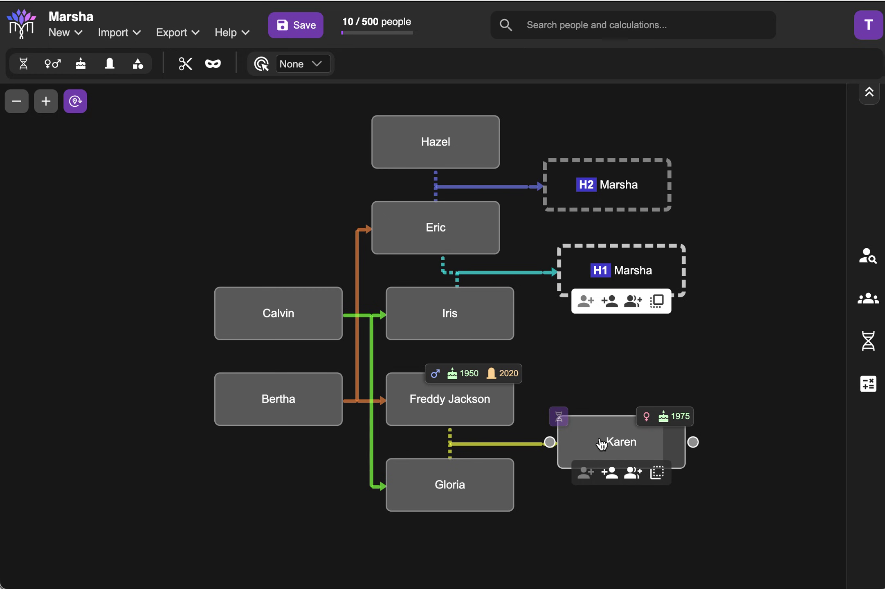
- Enter 1104 cM as Karen's shared DNA and show the All Match Data list
left_click(563, 417)
type("1104")
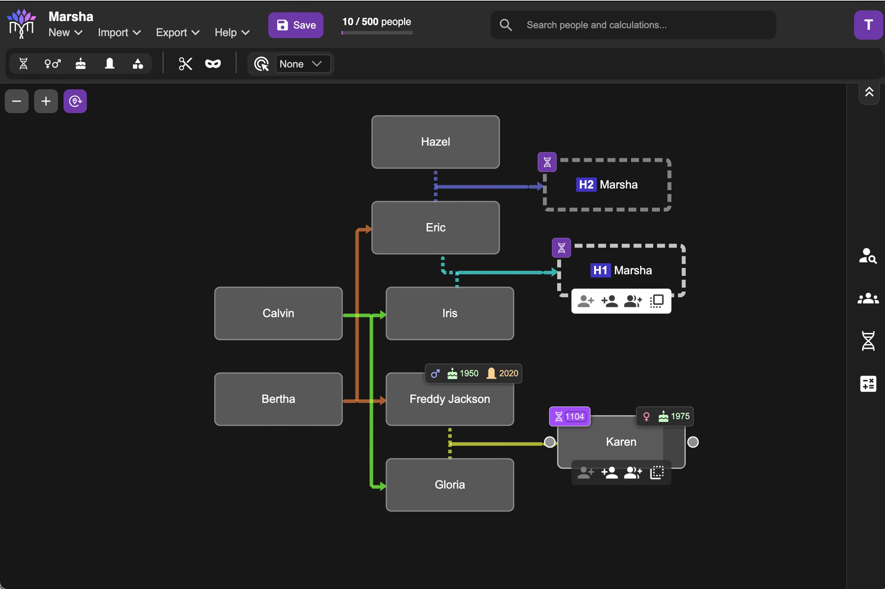
key("Return")
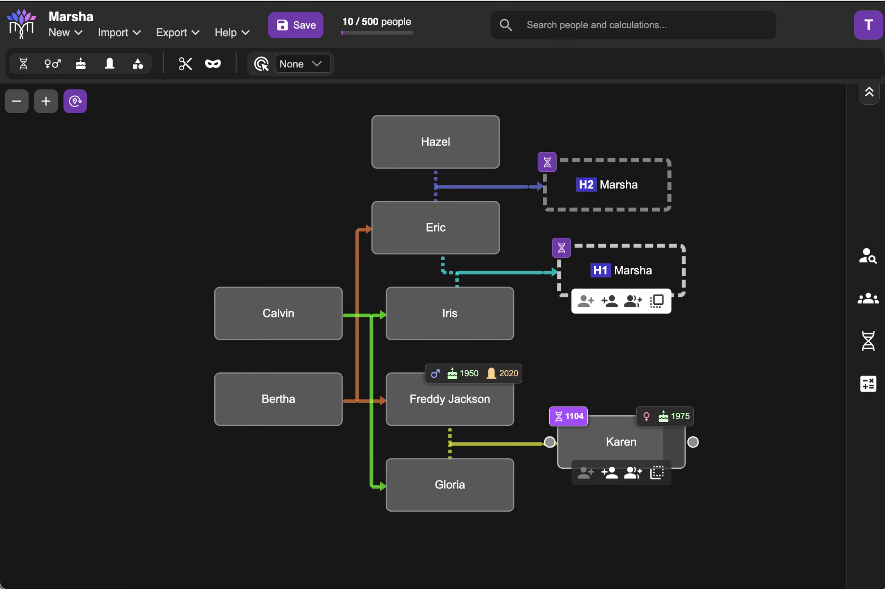
left_click(868, 343)
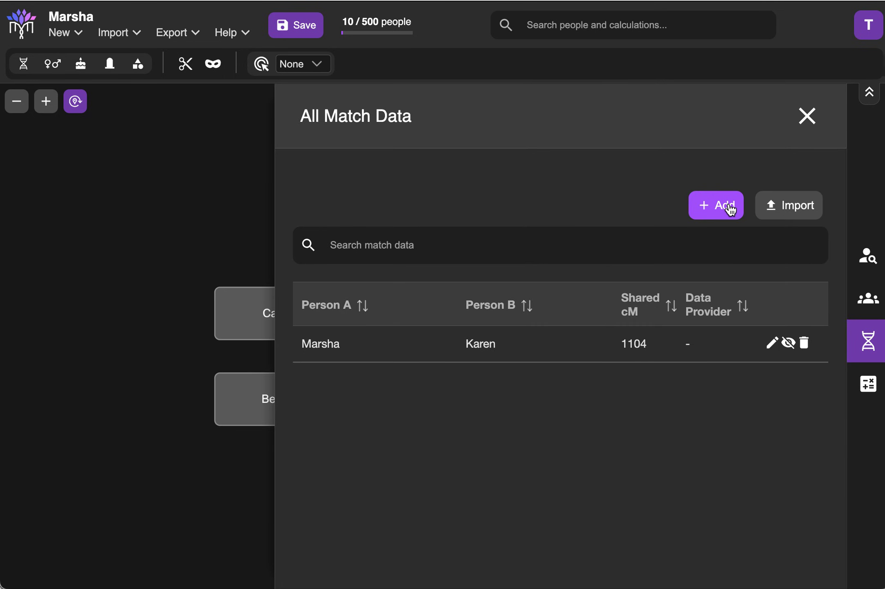
- Close the match list, save the Marsha tree, and highlight the DNA testers
left_click(807, 115)
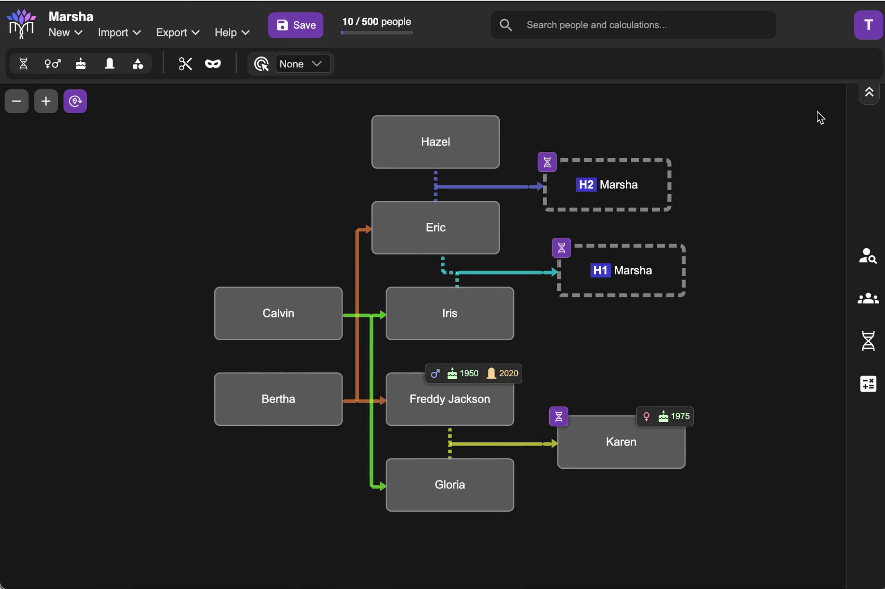
left_click(302, 29)
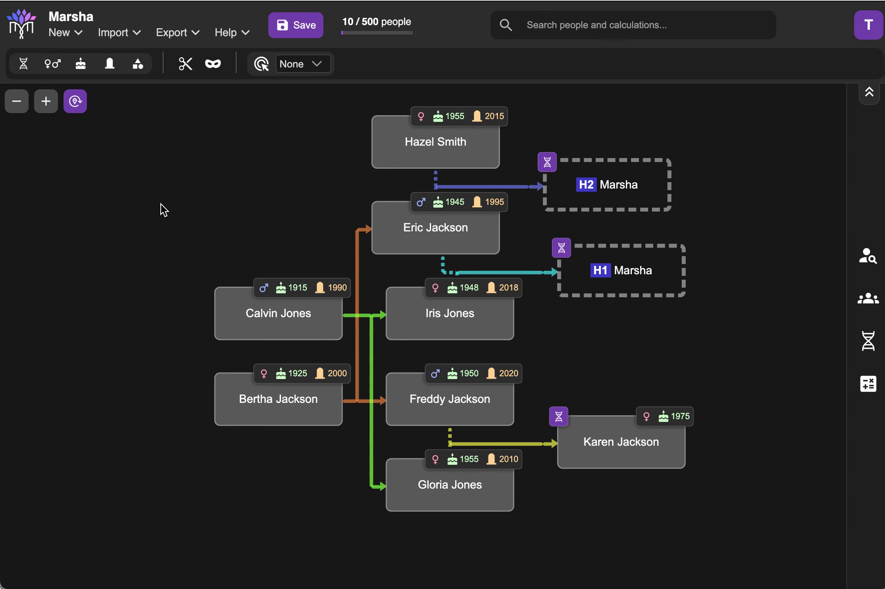
left_click(24, 64)
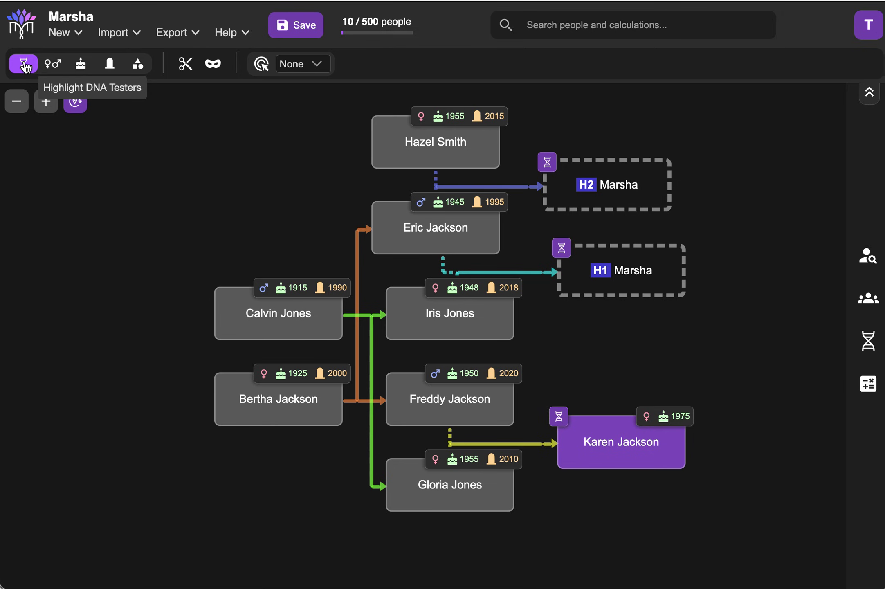
- Cycle colouring through sex, birth year and death year, ending on custom highlighting of Hazel, Iris and Gloria
left_click(55, 65)
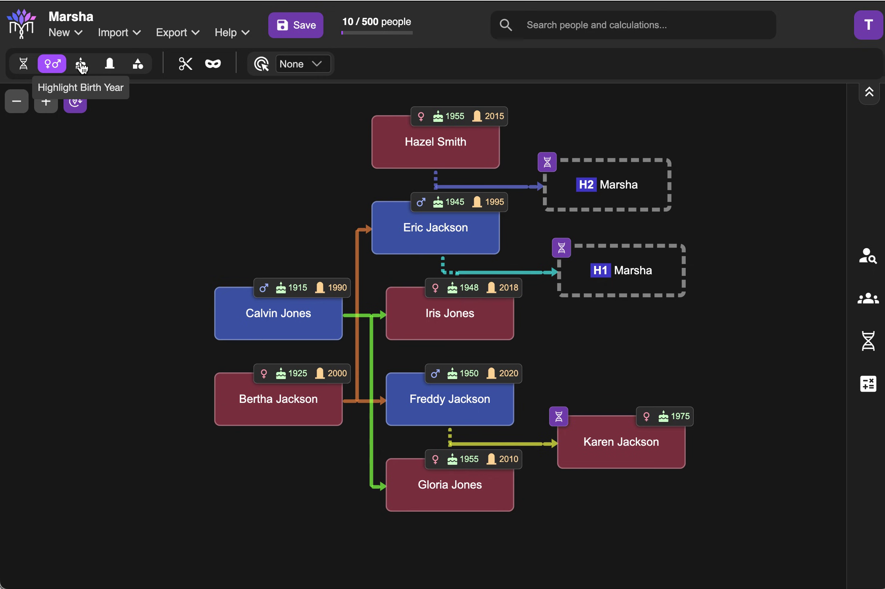
left_click(82, 66)
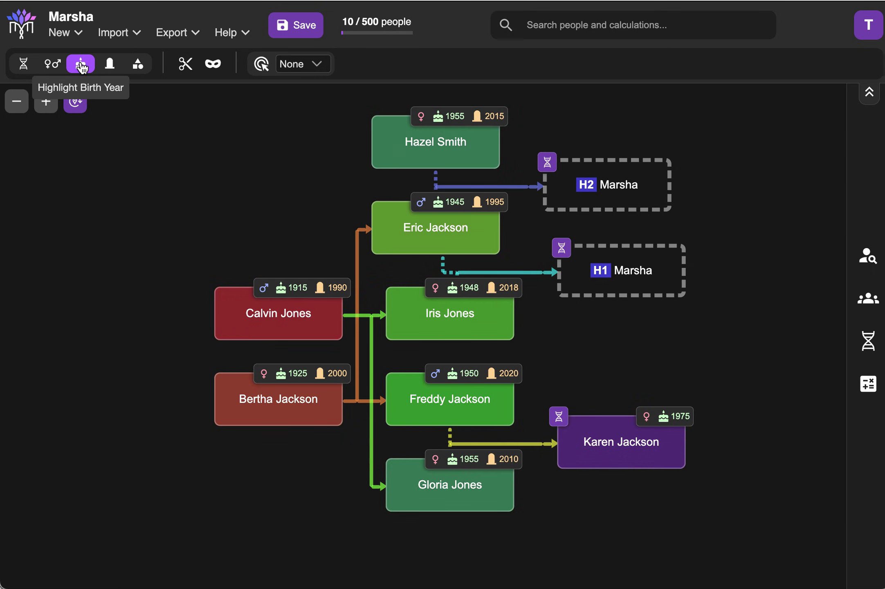
left_click(110, 64)
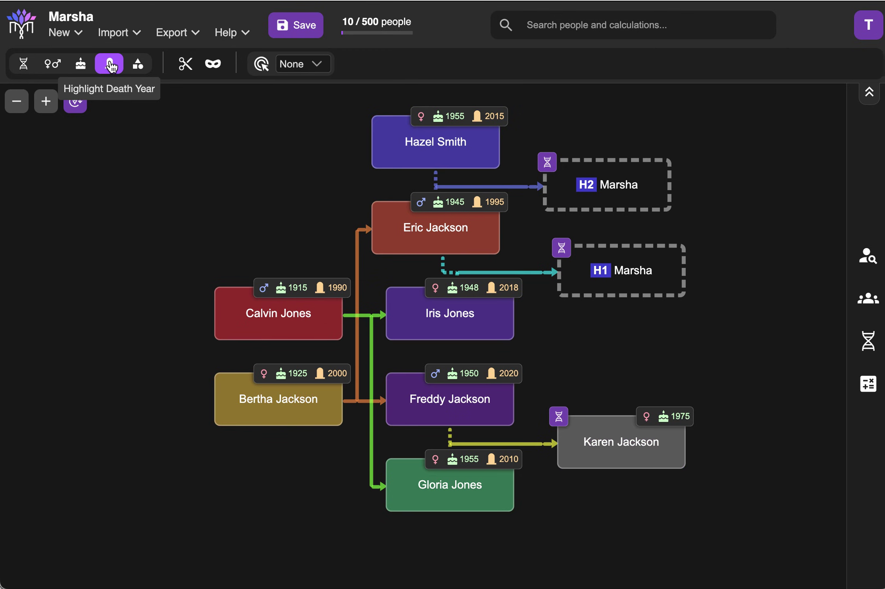
left_click(139, 66)
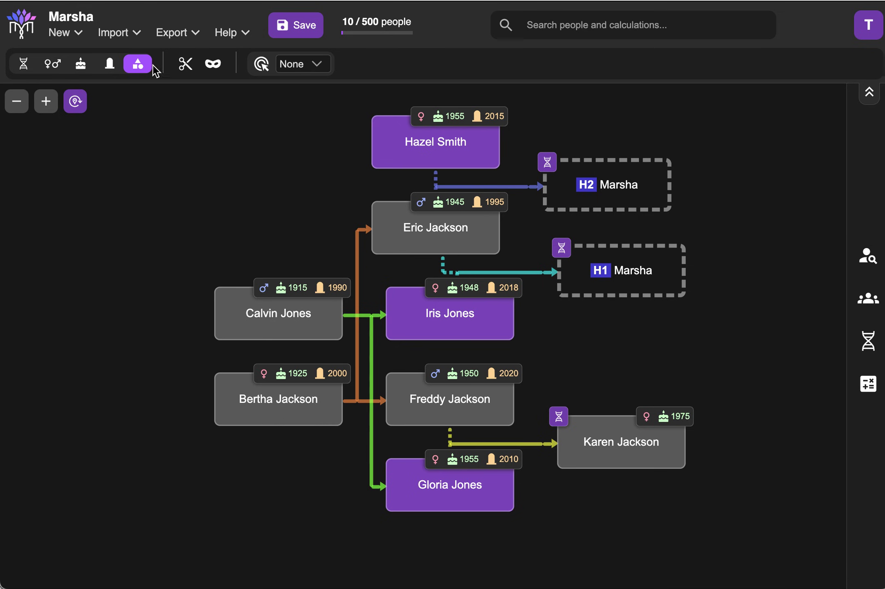
- Turn off custom highlighting and prune mode, then anonymize the tree to first names only
left_click(138, 63)
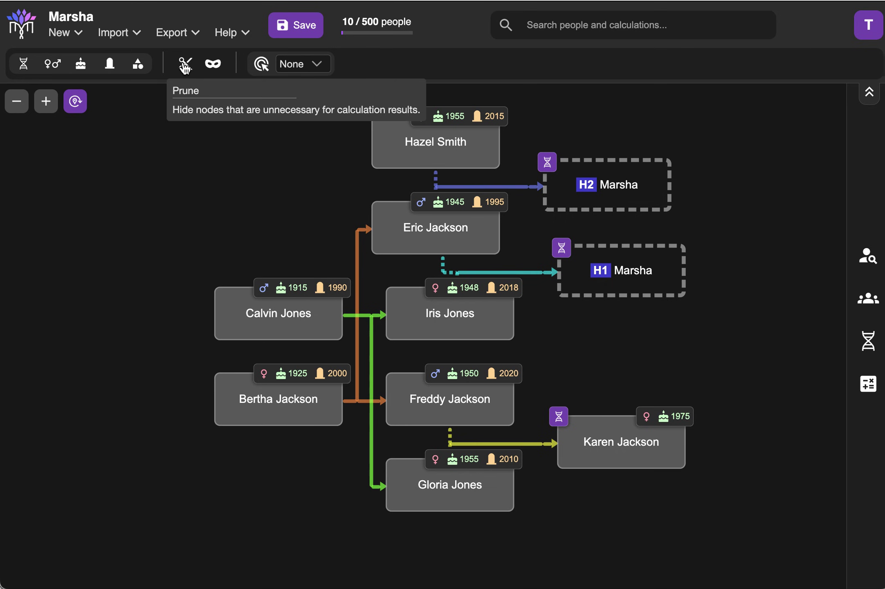
left_click(184, 64)
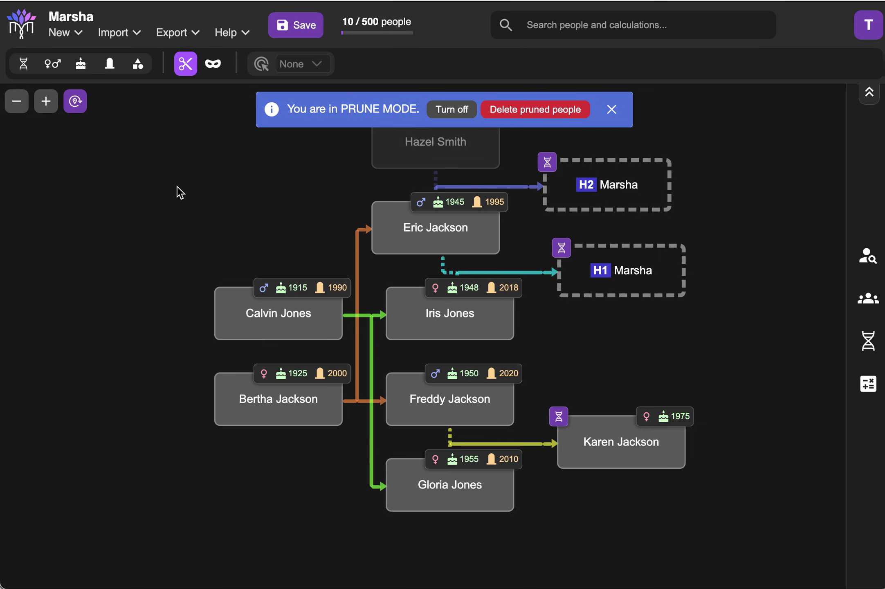
left_click(185, 72)
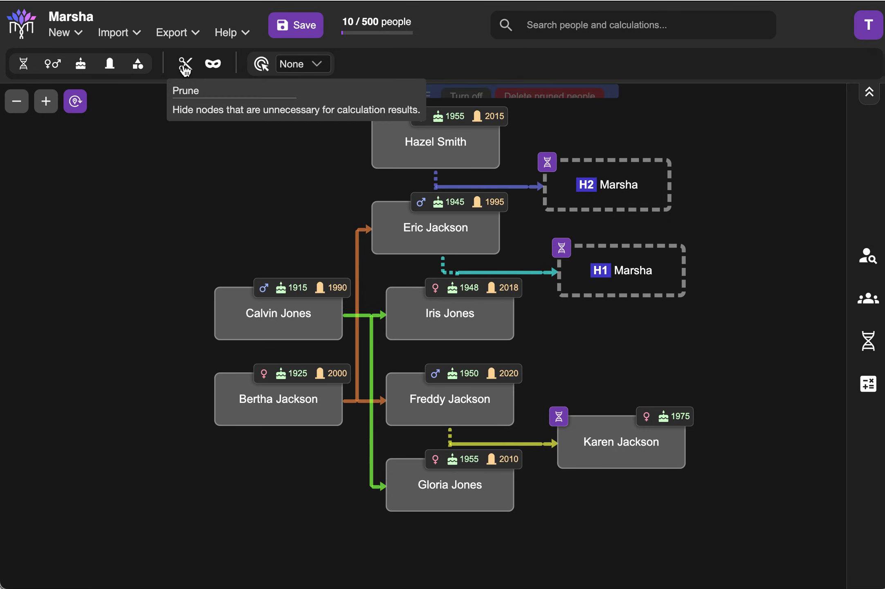
left_click(213, 66)
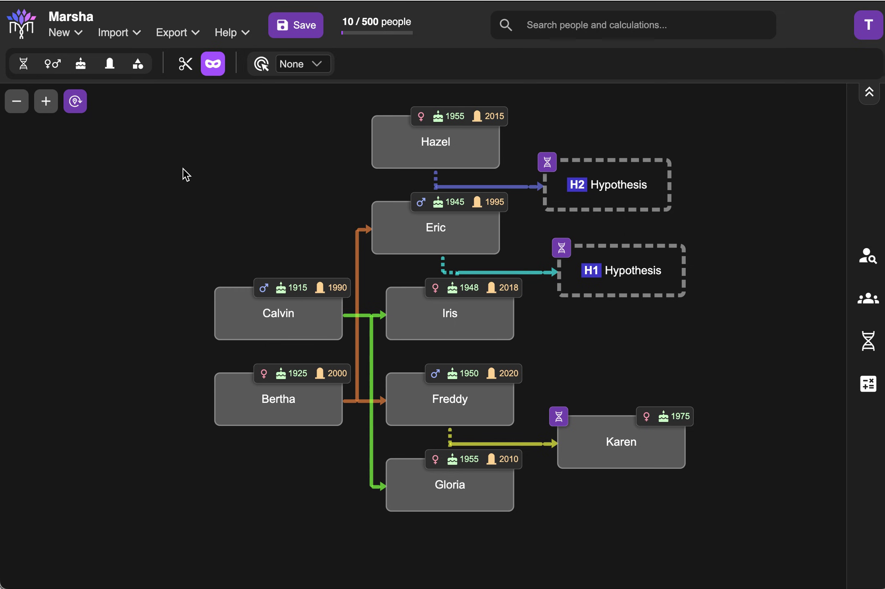
- Turn Anonymize off to show full names and try Lineage highlighting
left_click(212, 63)
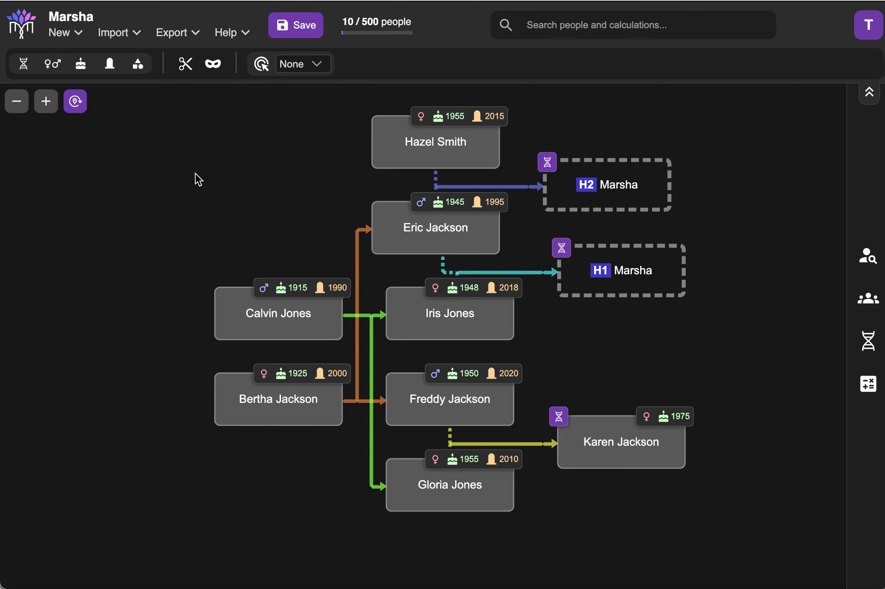
left_click(315, 64)
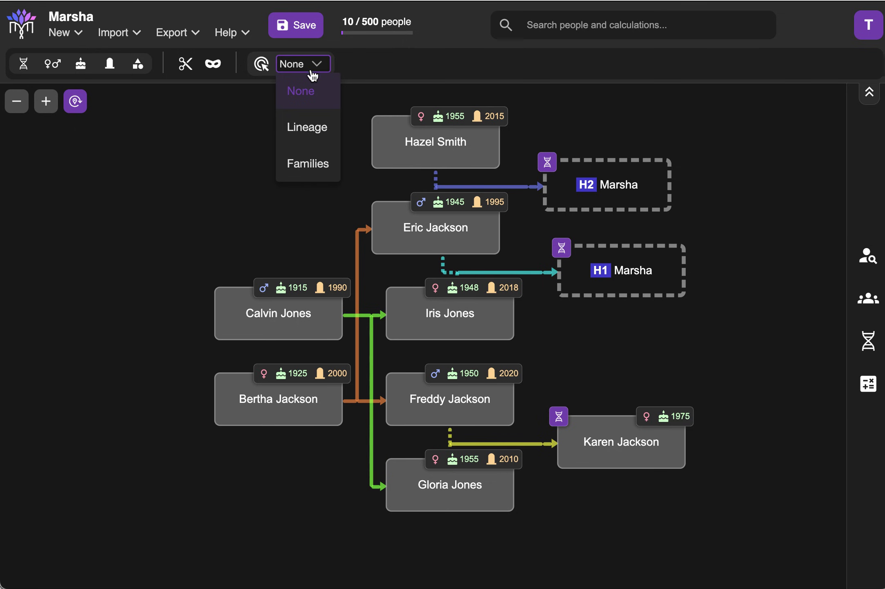
left_click(309, 125)
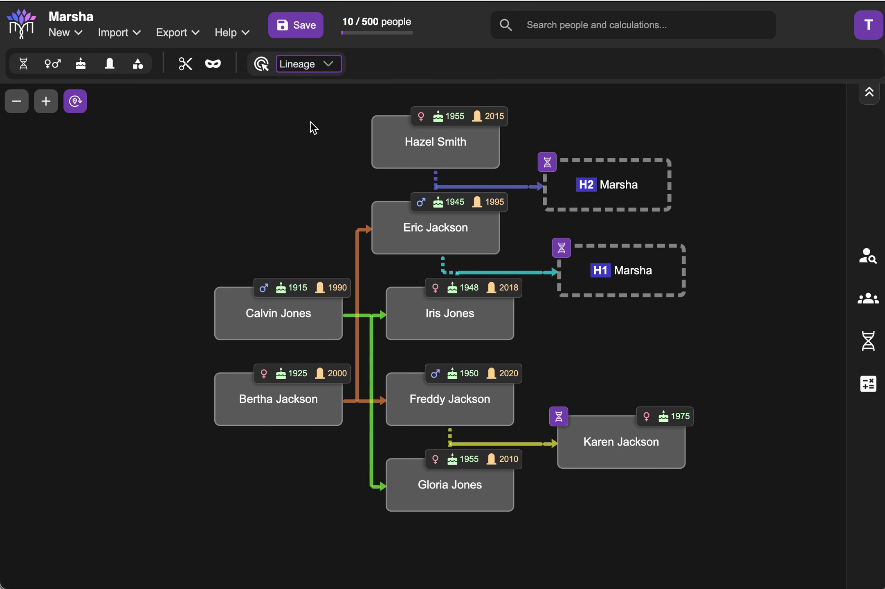
mouse_move(421, 397)
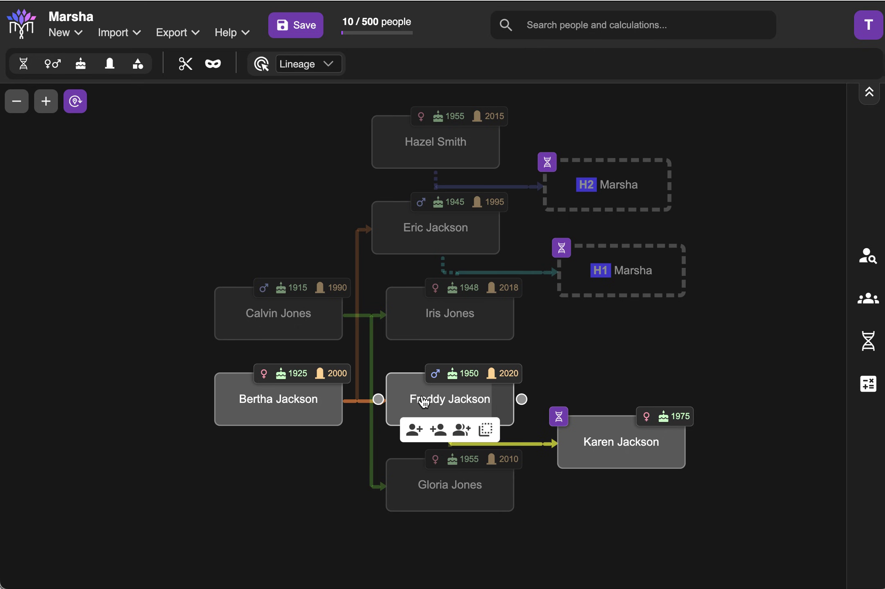
- Try Families highlighting, then set the highlight mode back to None
left_click(335, 66)
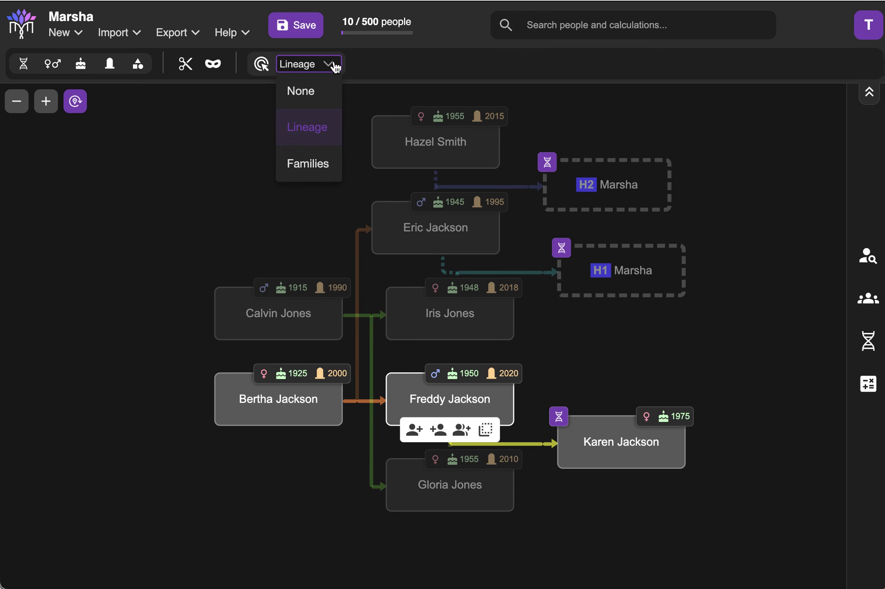
left_click(323, 175)
mouse_move(405, 233)
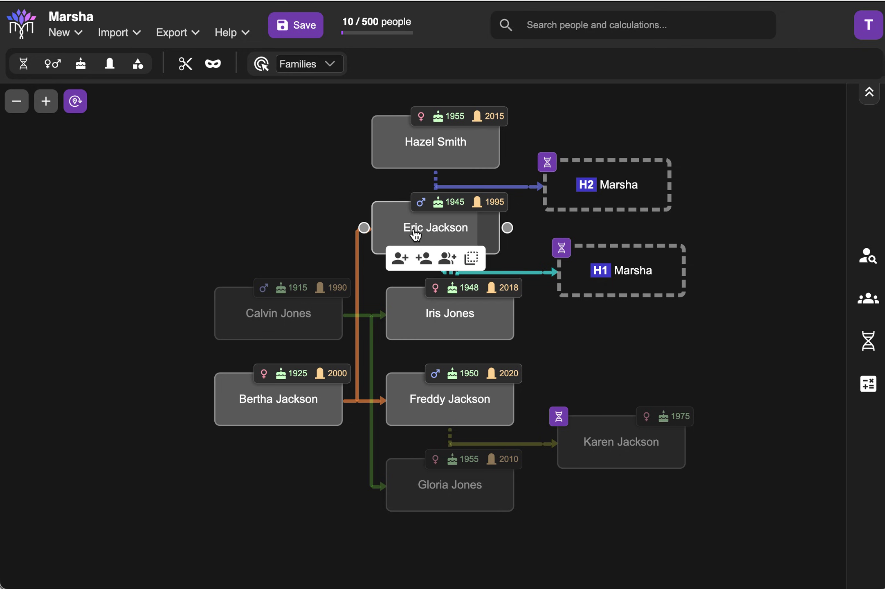
left_click(327, 66)
left_click(313, 99)
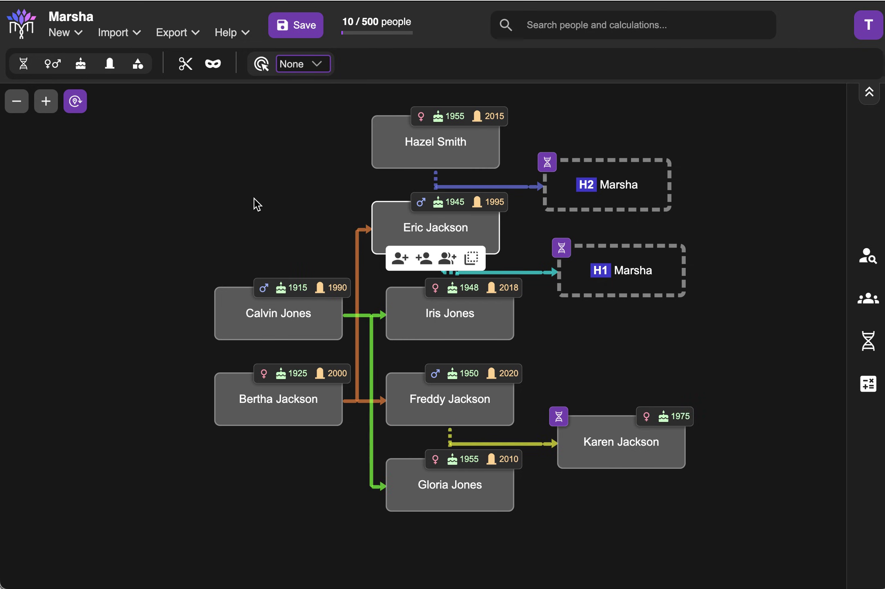
right_click(360, 274)
mouse_move(403, 319)
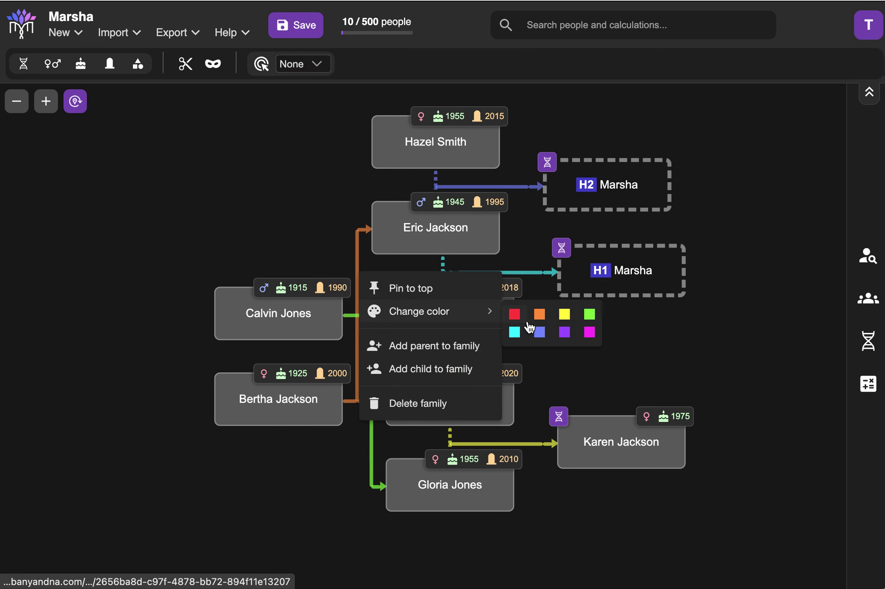
left_click(564, 333)
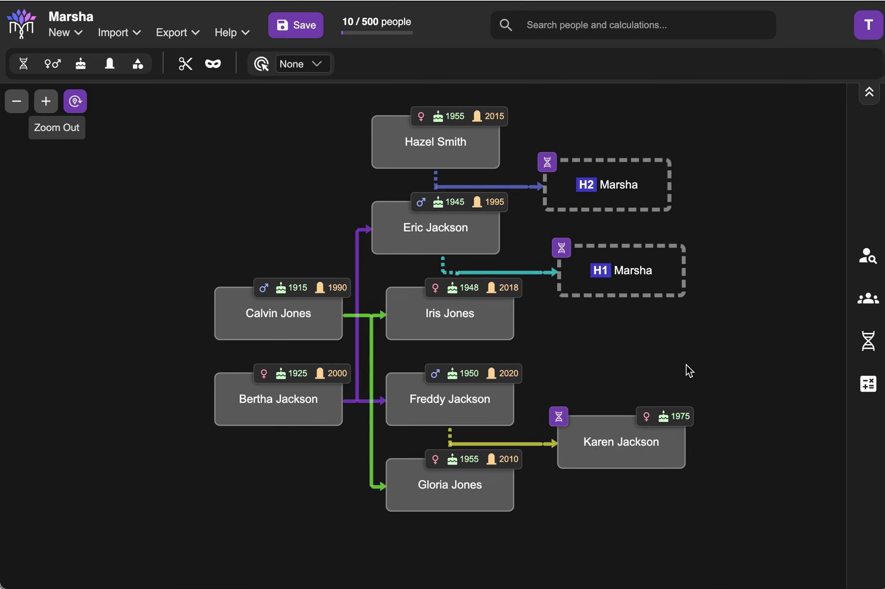
left_click(867, 386)
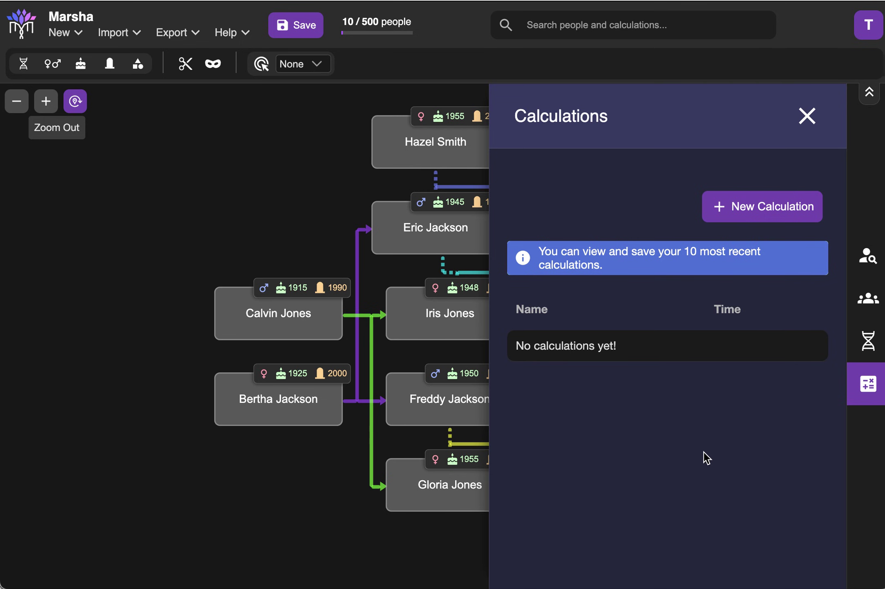
- Create a new calculation named 'Is Marsha a double 1C to Karen?'
left_click(758, 217)
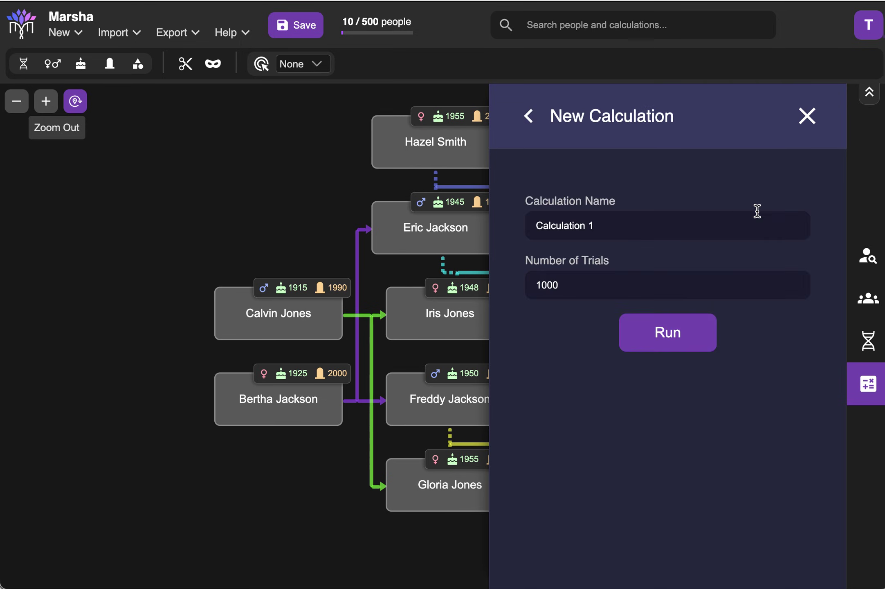
triple_click(697, 225)
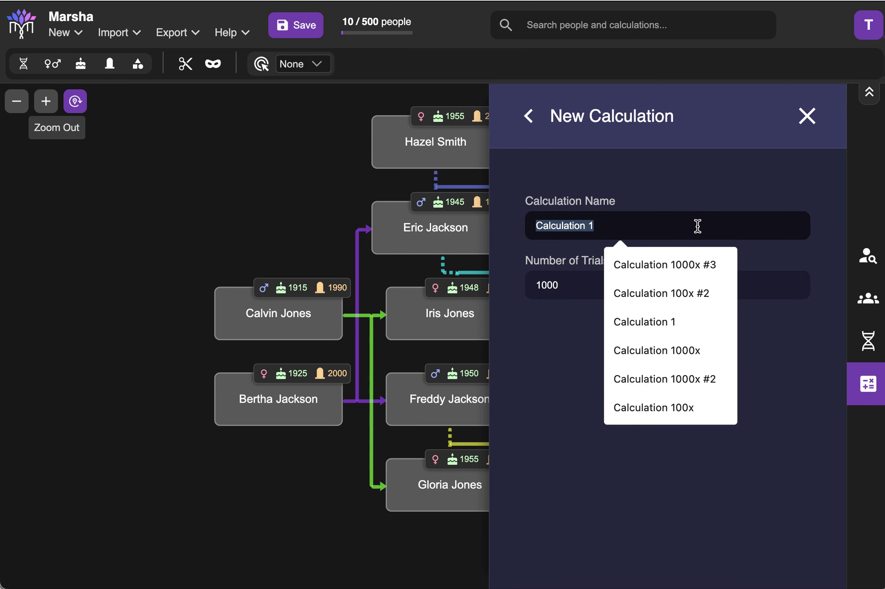
type("Is Mar")
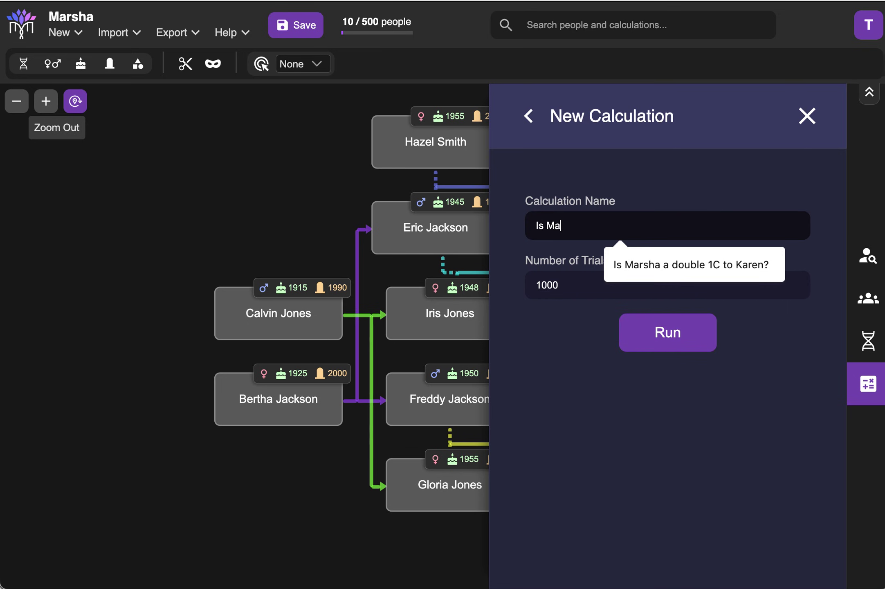
left_click(704, 264)
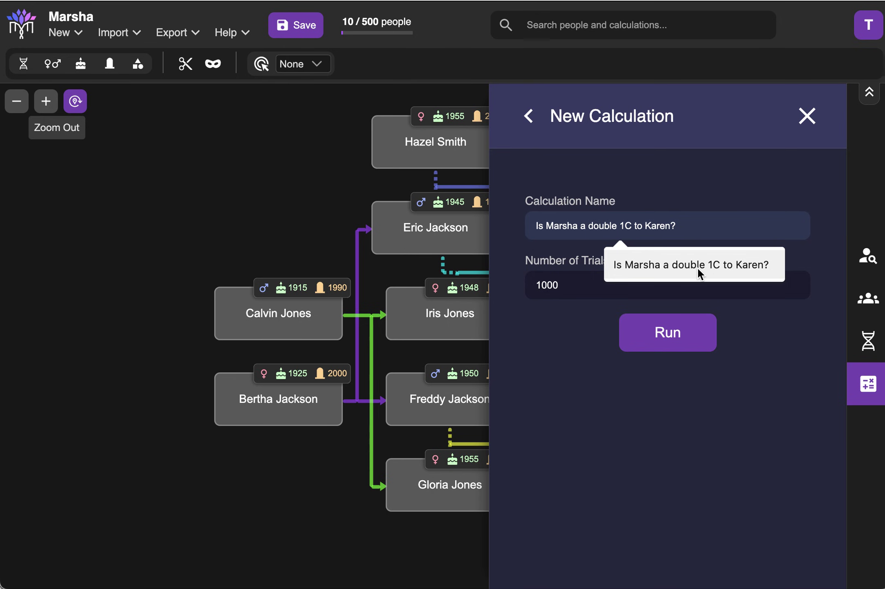
left_click(698, 267)
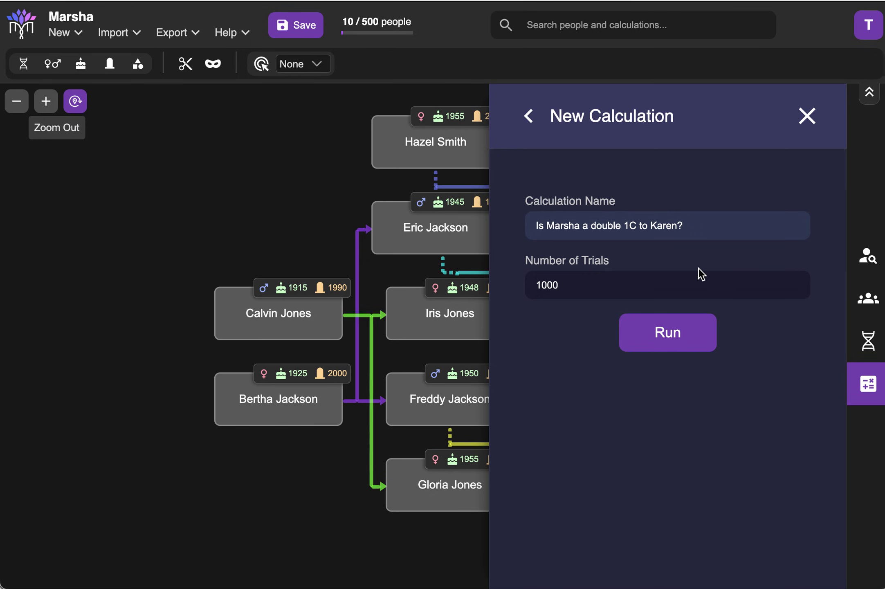
- Change Number of Trials from 1000 to 5000 and run the calculation
left_click(601, 286)
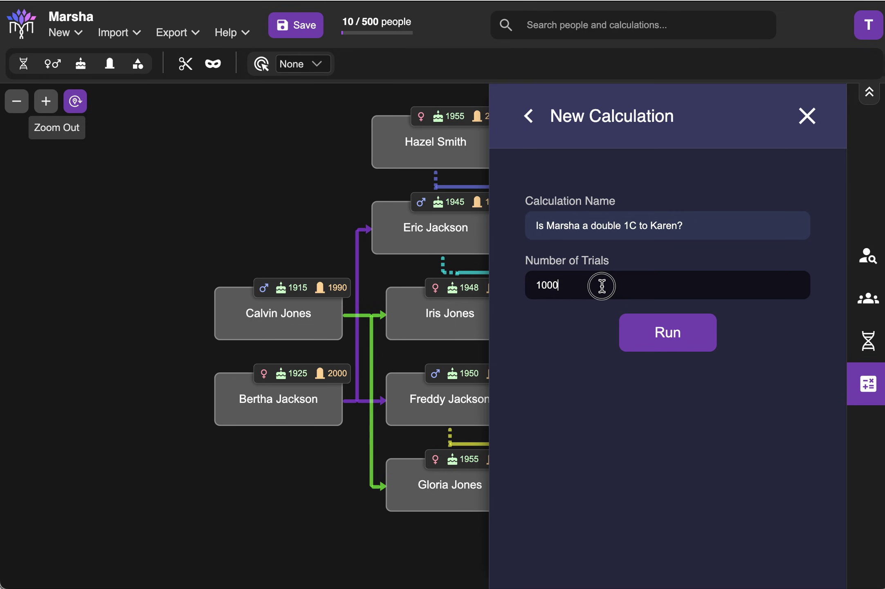
double_click(601, 286)
type("5000")
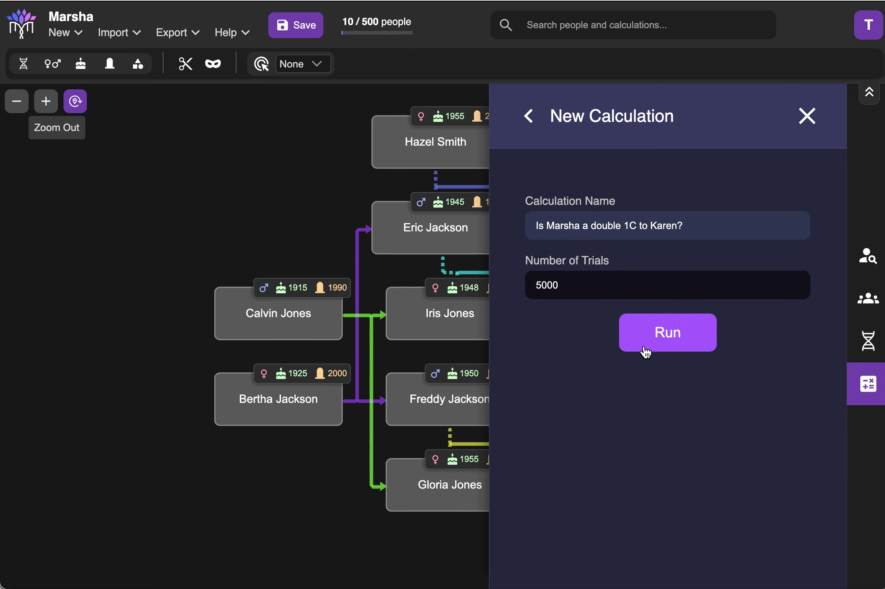
left_click(669, 342)
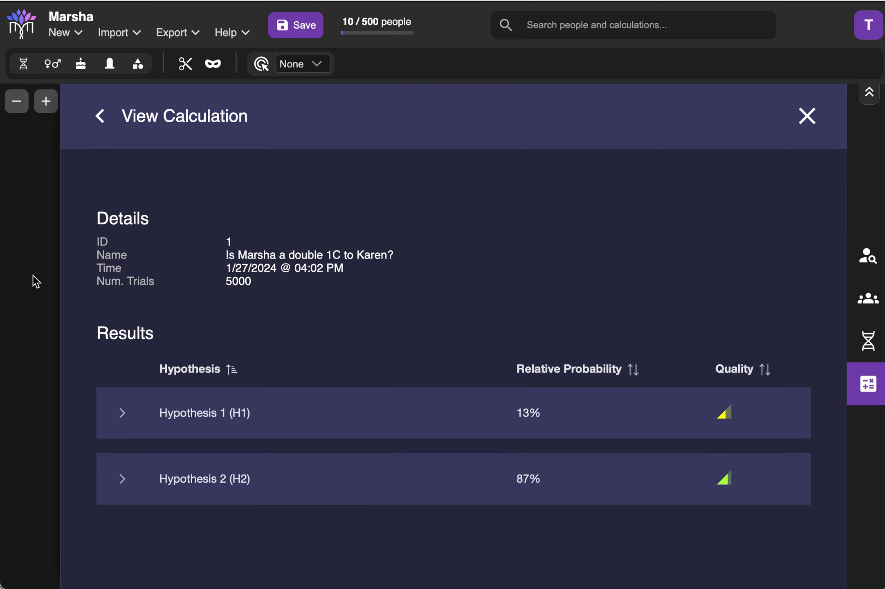
- Close the calculation results to look at the Marsha tree
left_click(32, 274)
mouse_move(642, 272)
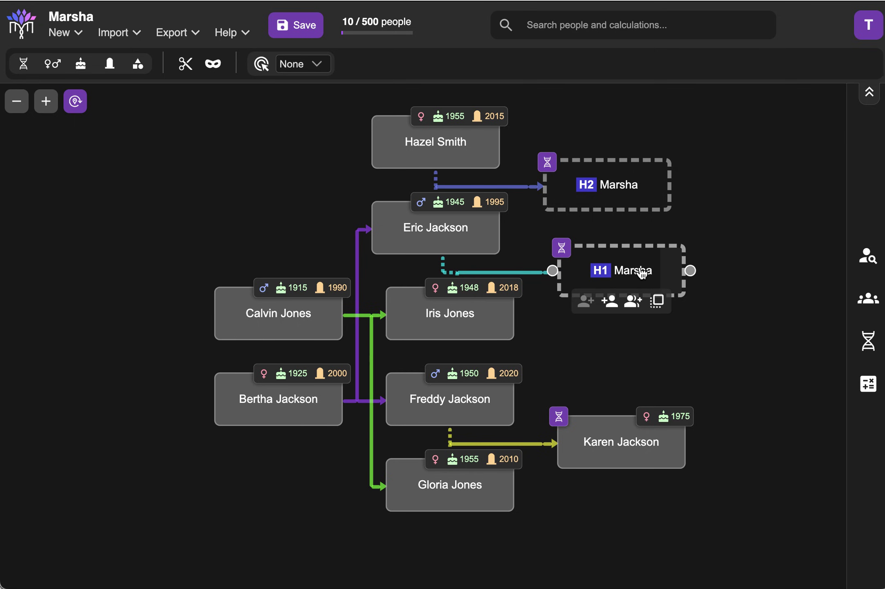
mouse_move(619, 196)
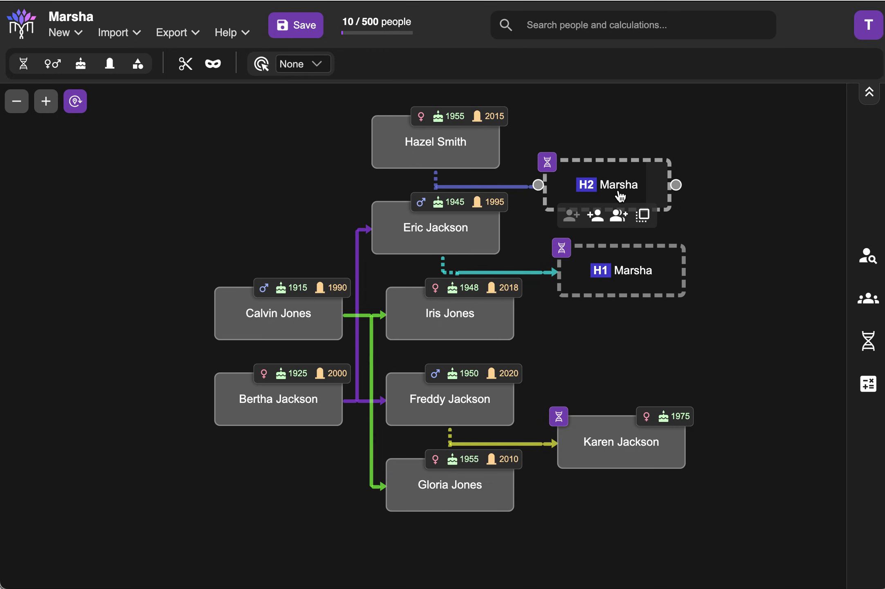
- Reopen the saved calculation and expand H2's details: 1C, 1104 cM versus 871 cM average
left_click(869, 387)
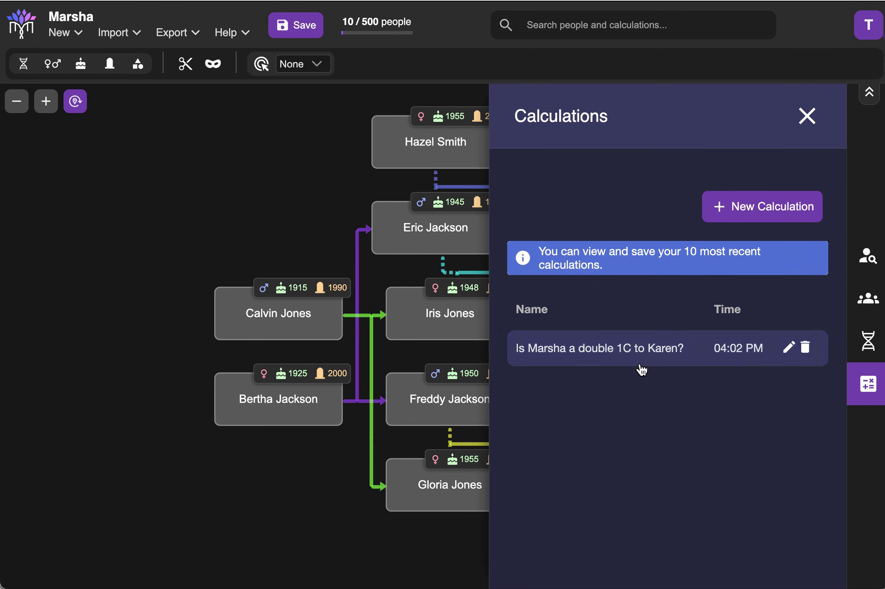
left_click(616, 357)
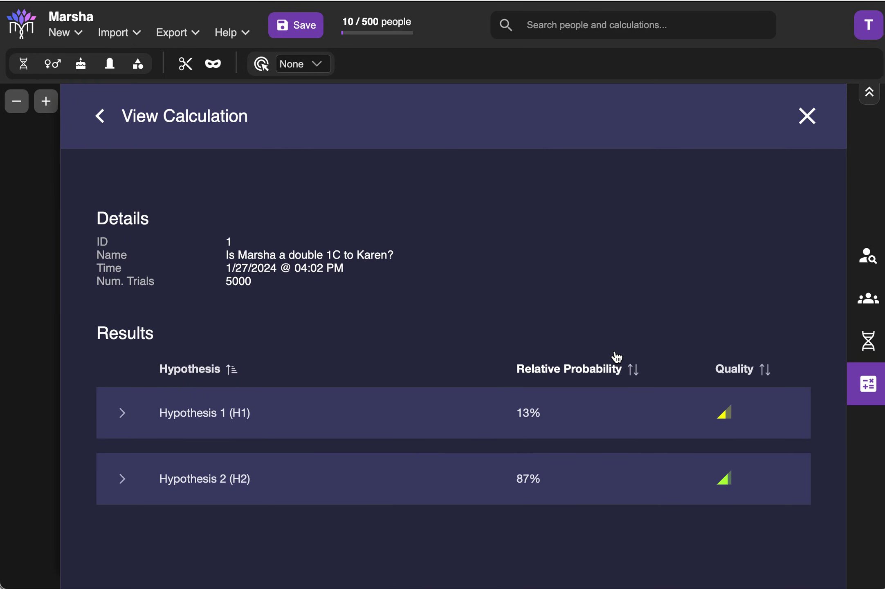
mouse_move(577, 376)
left_click(122, 479)
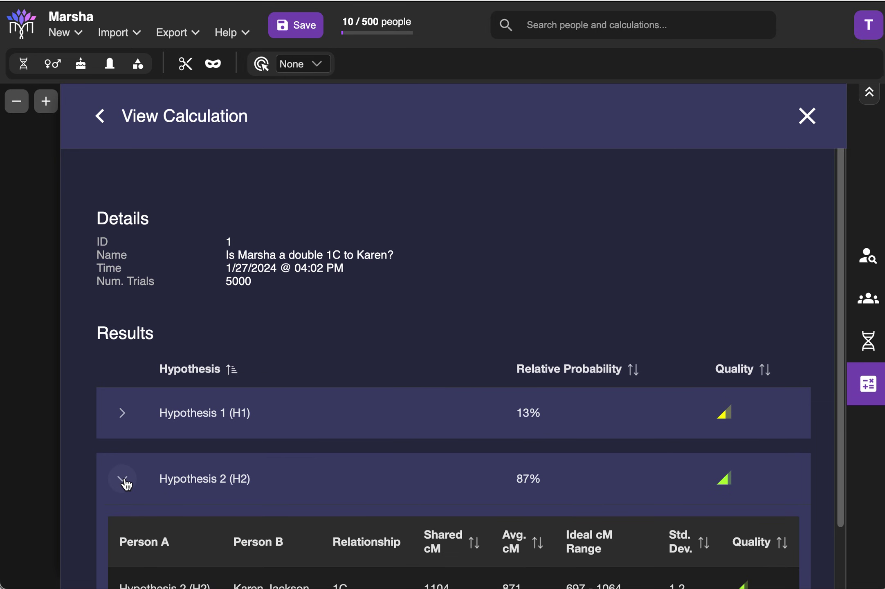
- Expand Hypothesis 1's details, scroll through both tables, and close View Calculation
left_click(124, 426)
scroll(89, 500, "down", 4)
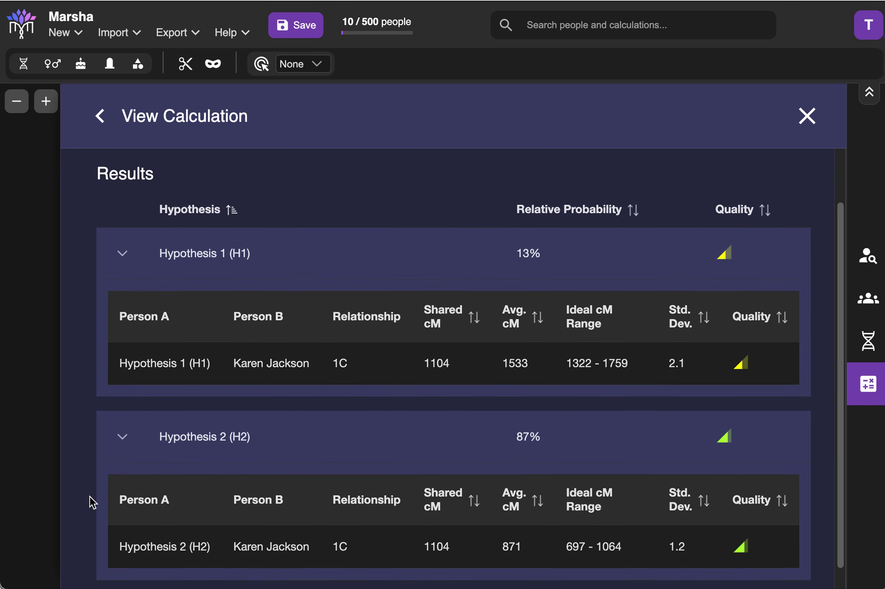
scroll(93, 502, "down", 1)
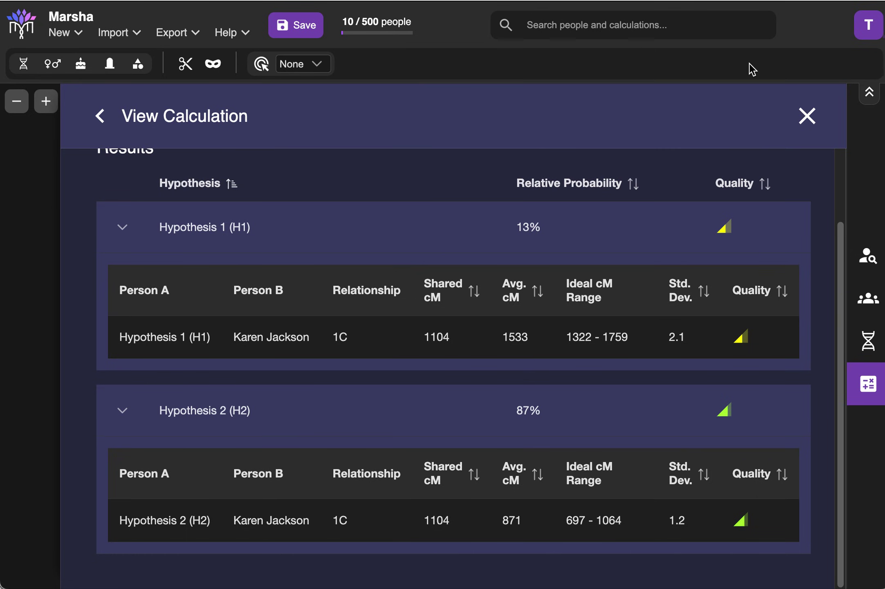
left_click(807, 116)
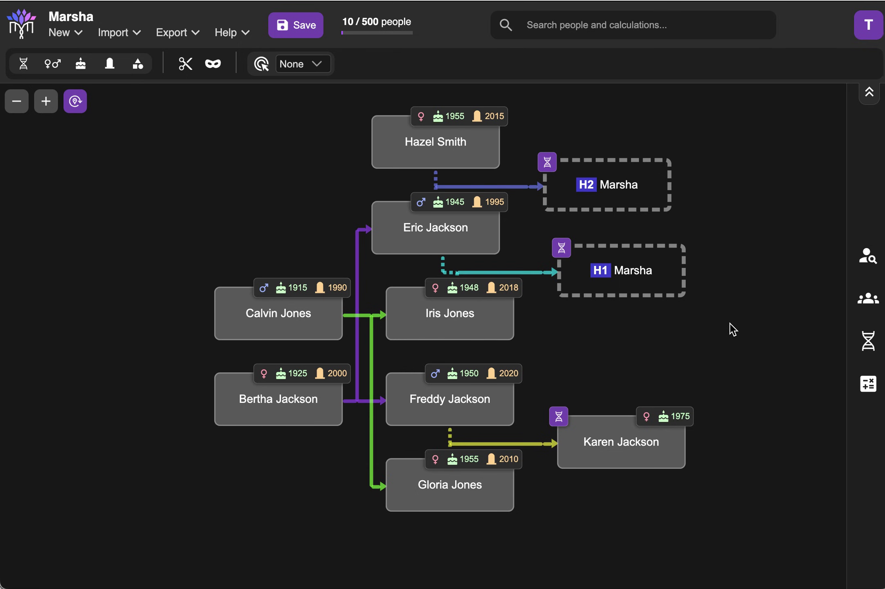